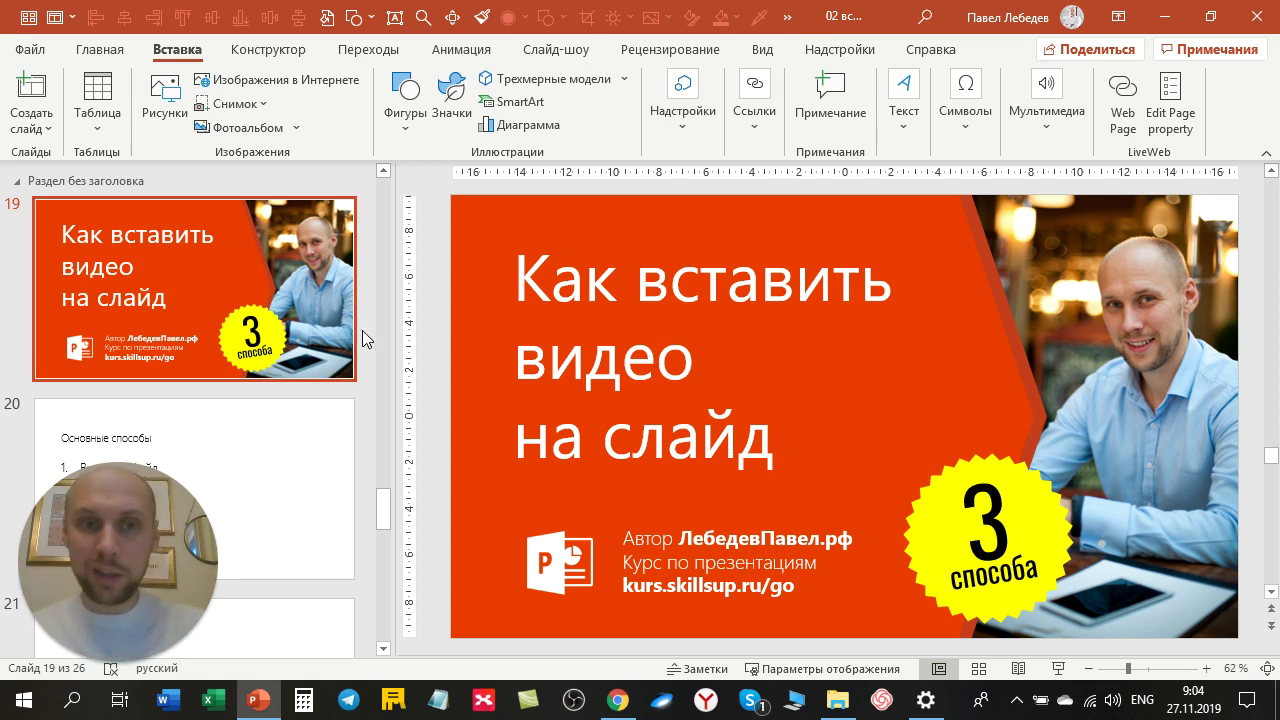
# - Show slide 20, which lists Внедрить файл, Ссылка на YouTube and Вставить как GIF
pyautogui.click(303, 463)
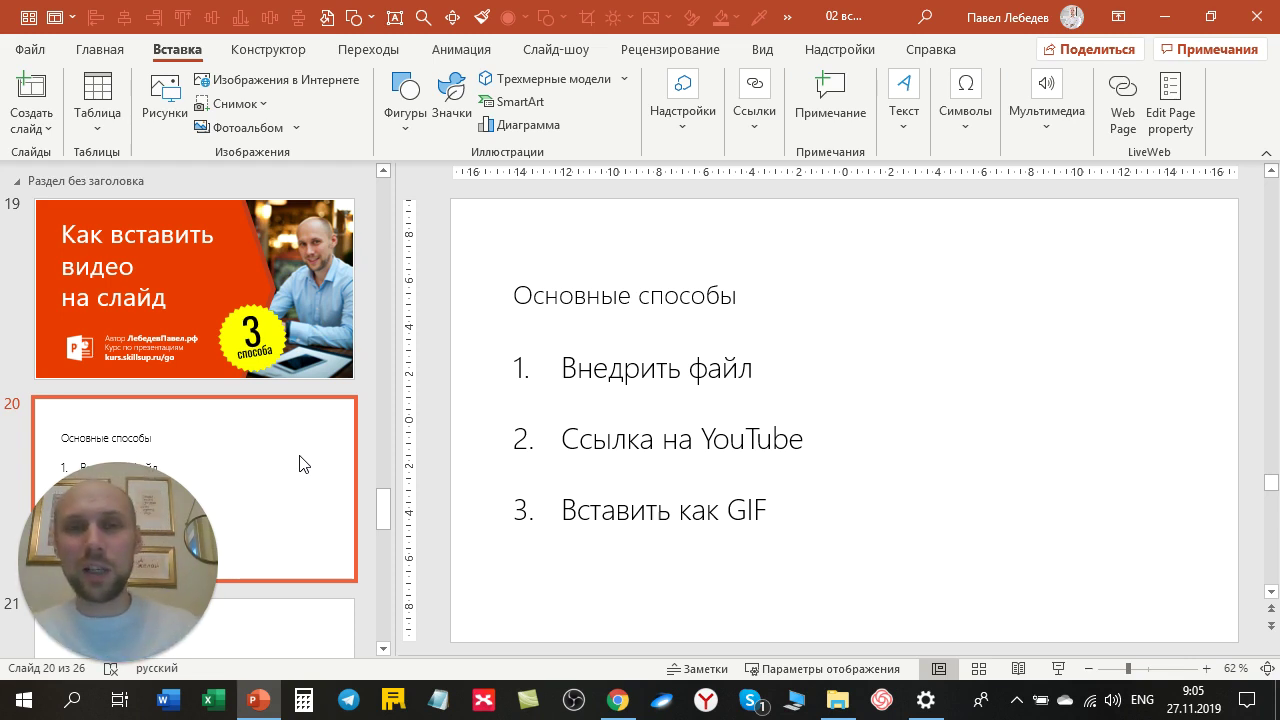
# - On blank slide 21, start Вставка > Мультимедиа > Видео > Видео на компьютере
pyautogui.press('Down')
pyautogui.scroll(-1, 303, 463)
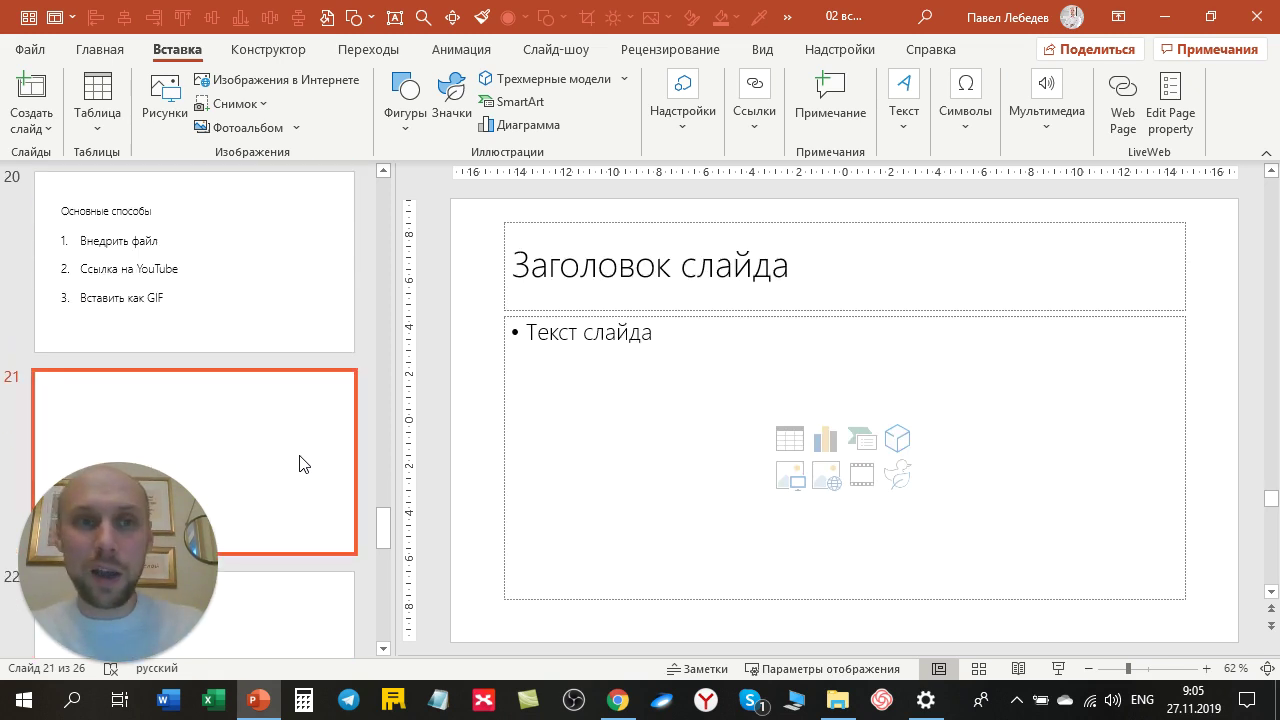
pyautogui.click(118, 50)
pyautogui.click(170, 53)
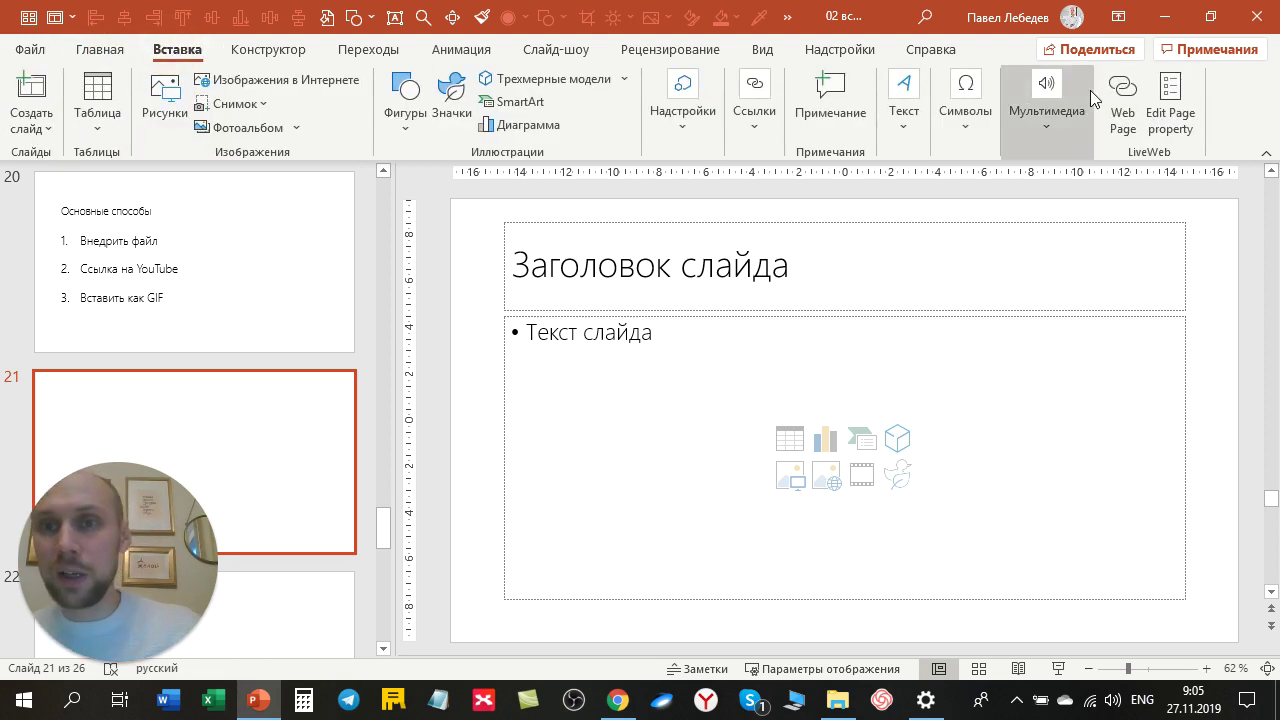
pyautogui.click(1071, 123)
pyautogui.click(1030, 214)
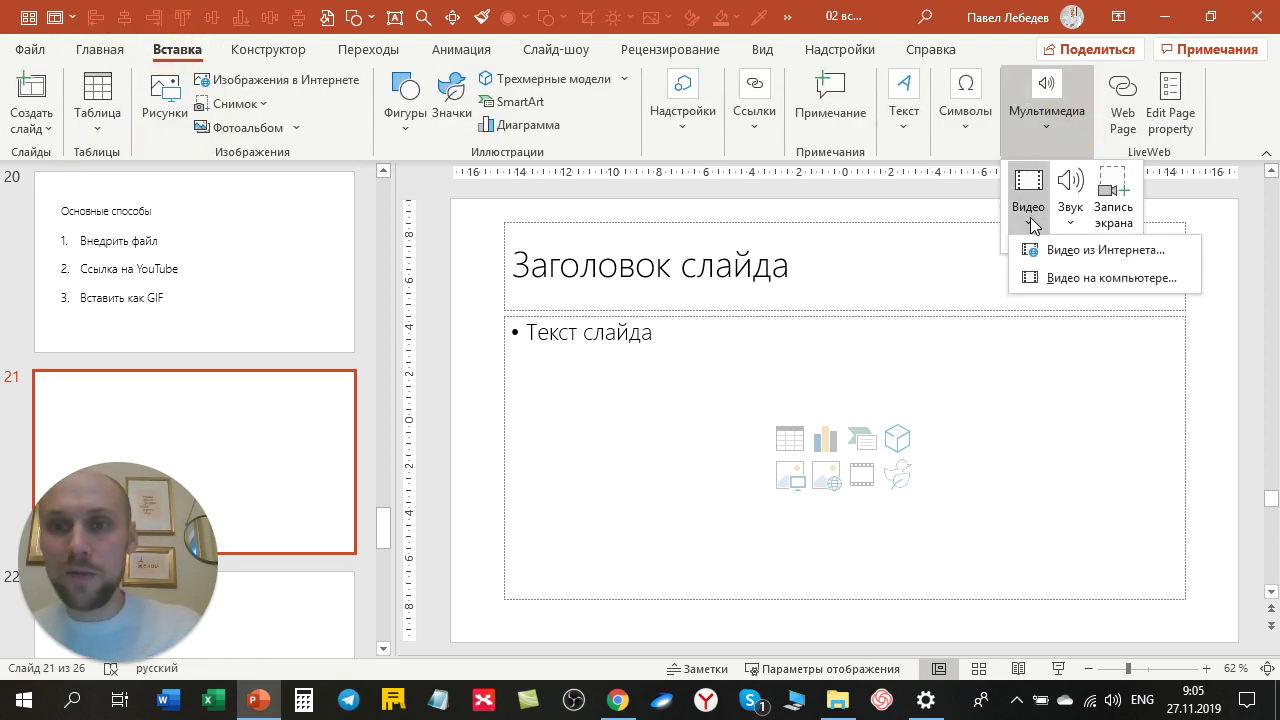
pyautogui.click(1050, 286)
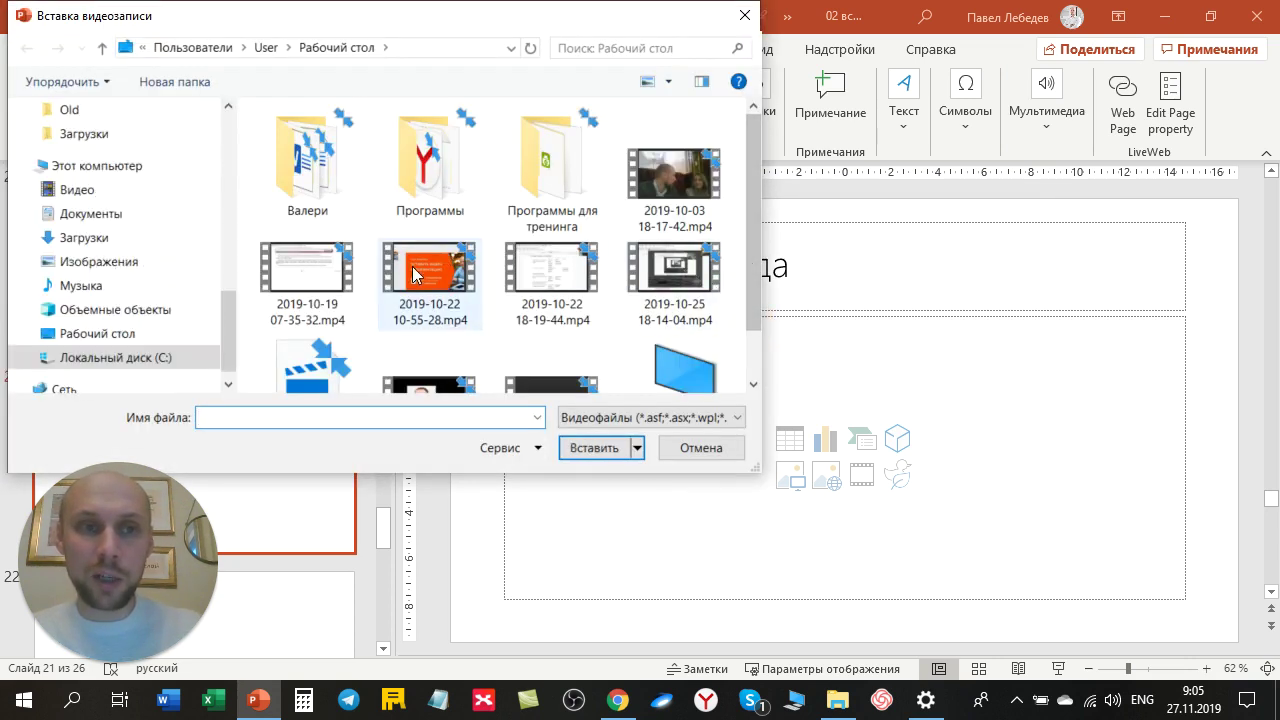
pyautogui.click(441, 283)
pyautogui.doubleClick(441, 283)
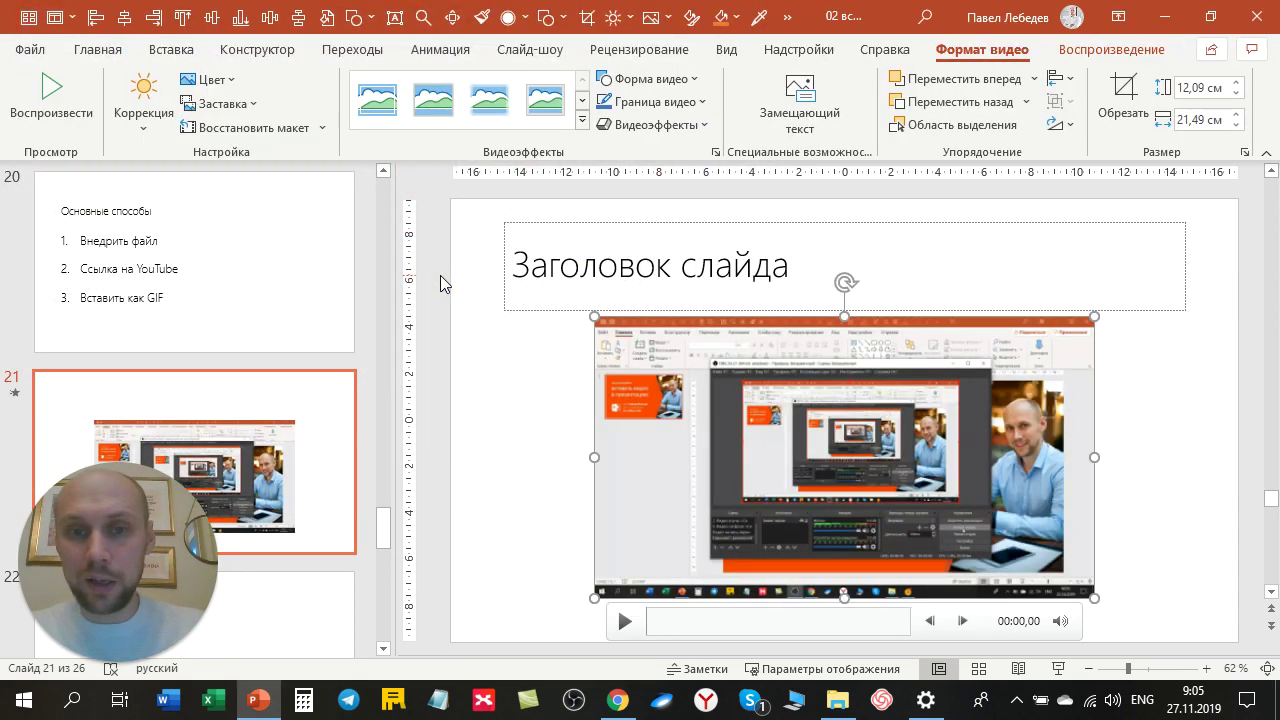
pyautogui.click(628, 626)
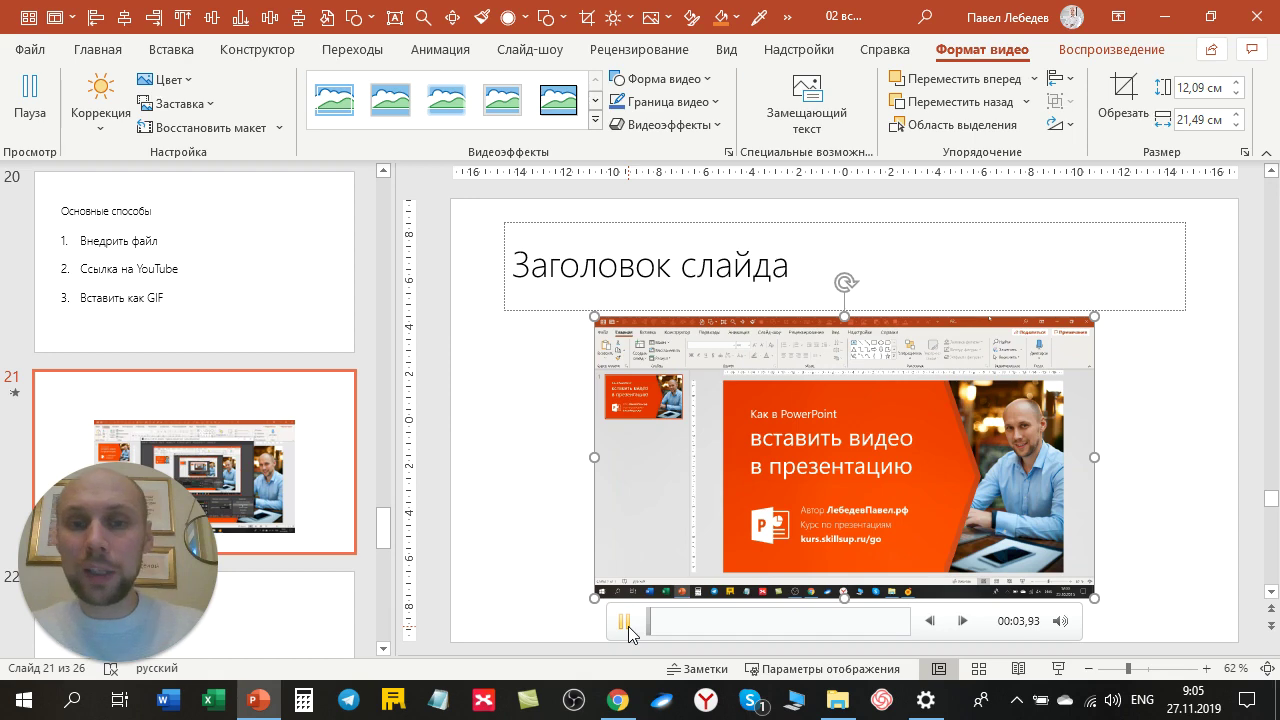
pyautogui.click(673, 618)
pyautogui.click(708, 618)
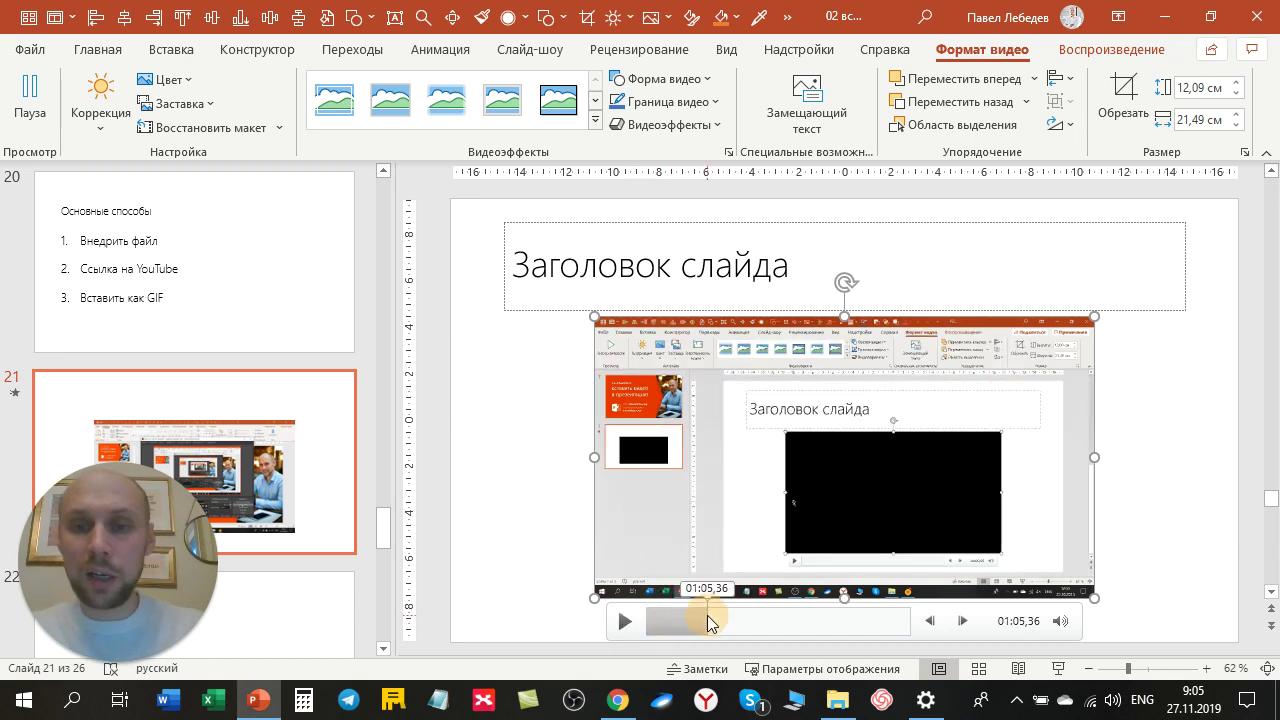
pyautogui.click(619, 622)
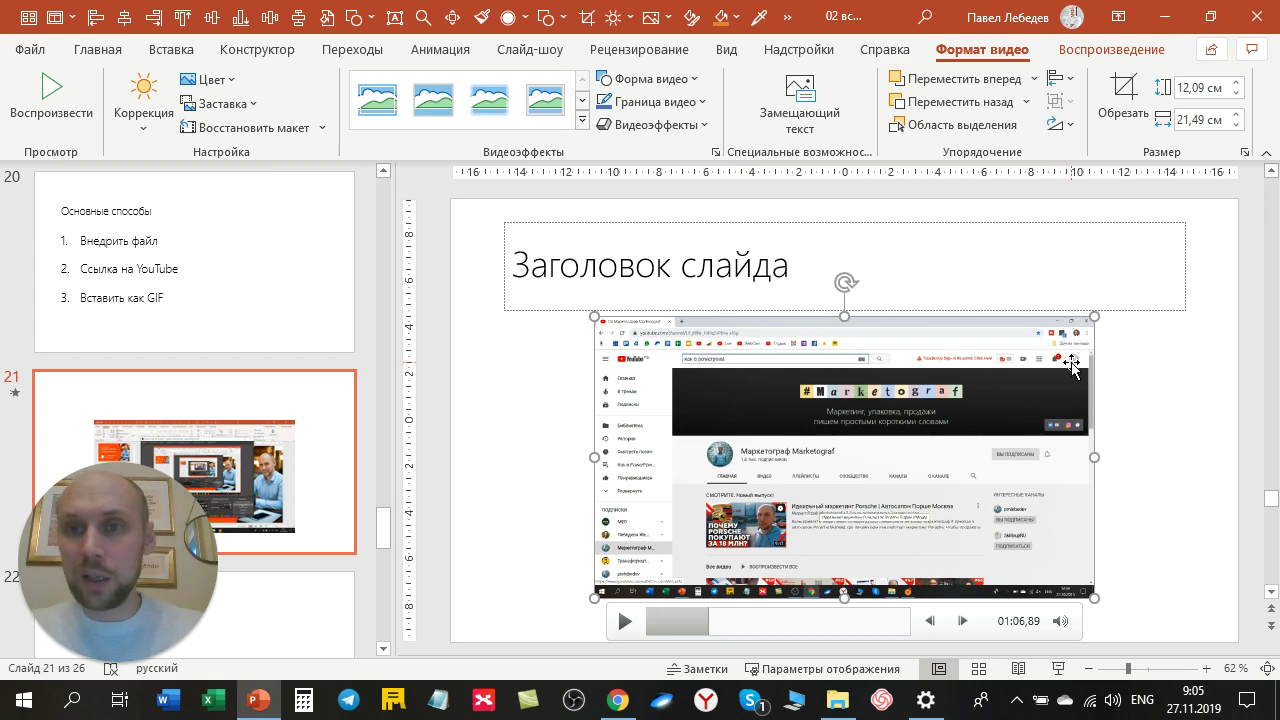
# - Crop the video to 16,67 cm wide, removing the right-side webcam area and a bottom strip
pyautogui.click(1127, 91)
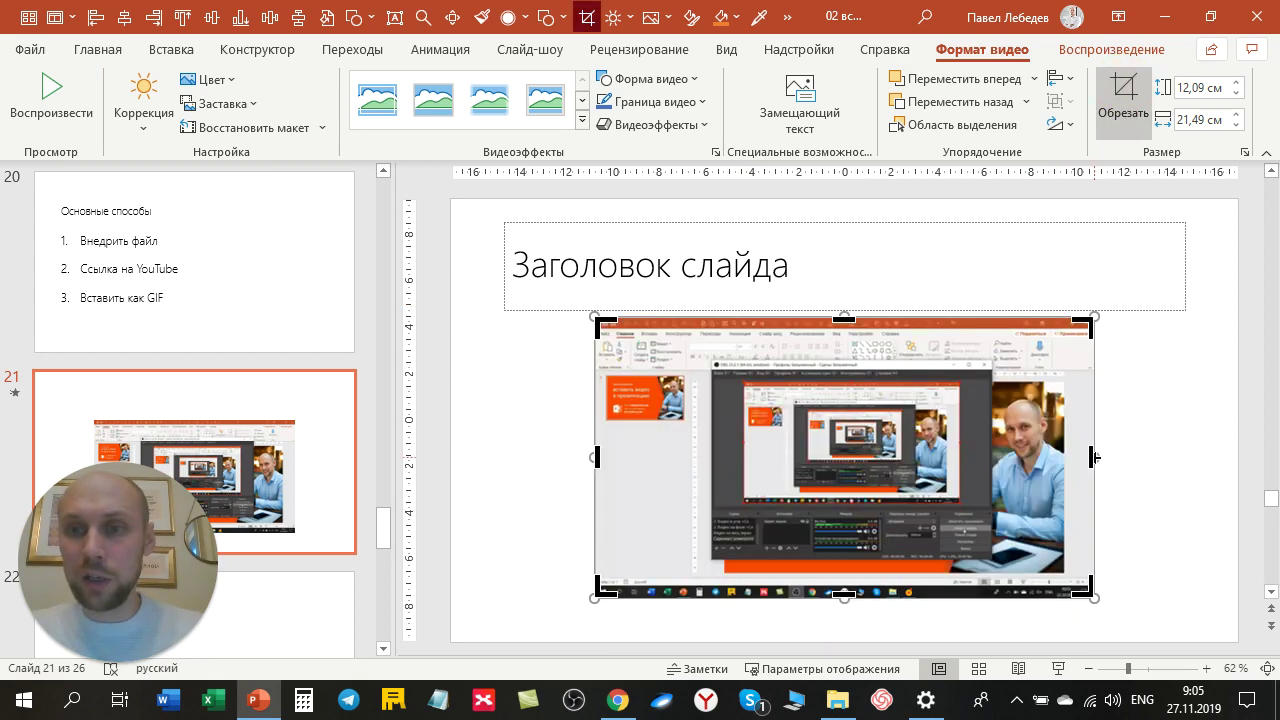
pyautogui.moveTo(1094, 457); pyautogui.dragTo(983, 457)
pyautogui.click(1135, 440)
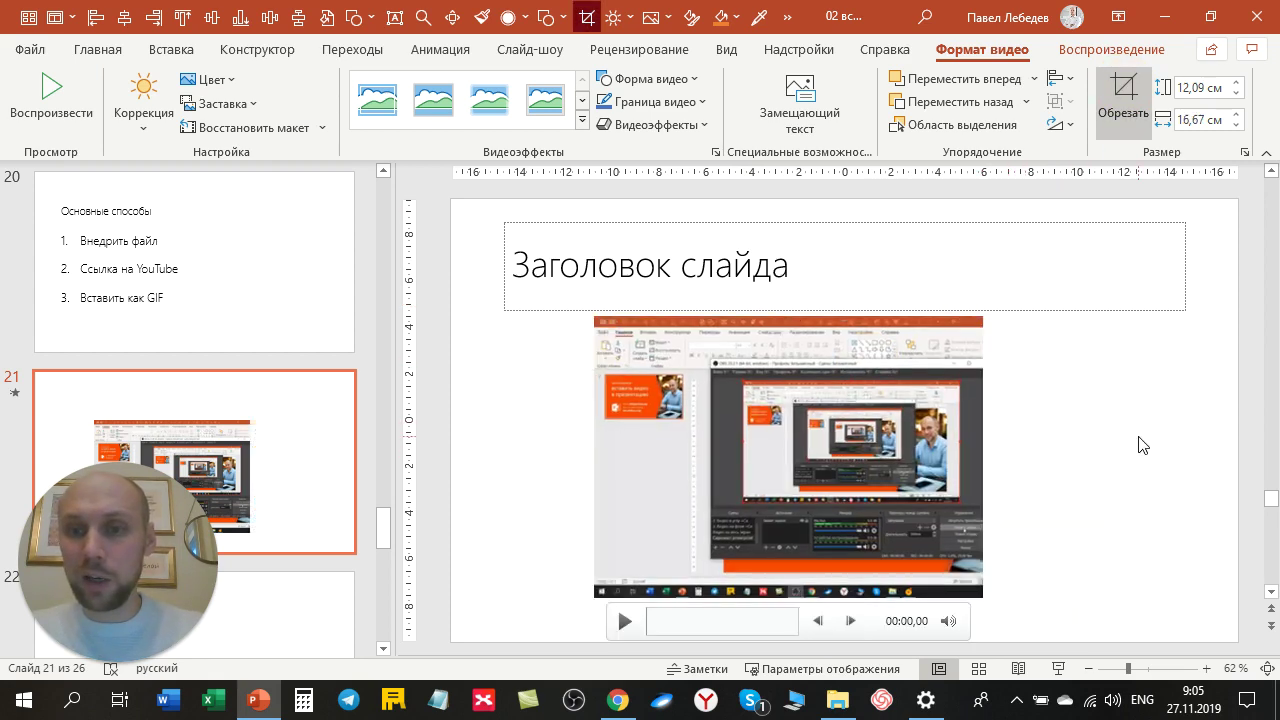
pyautogui.click(972, 332)
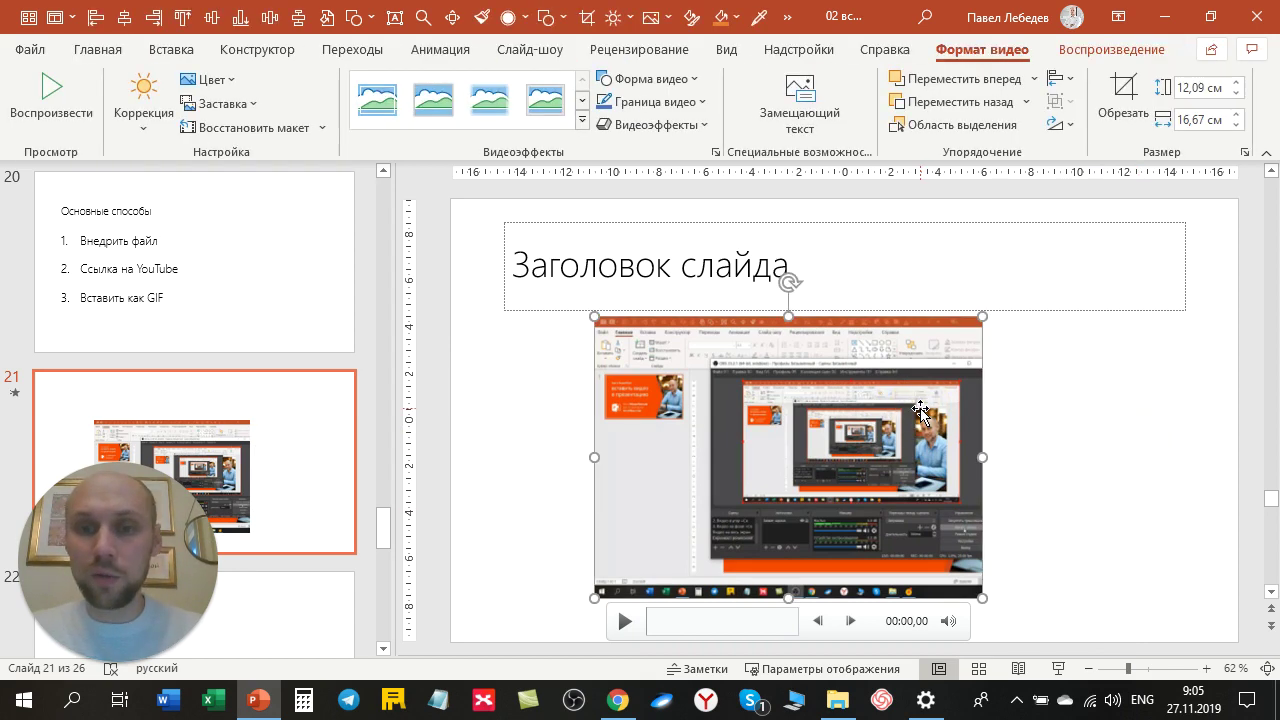
pyautogui.click(1125, 95)
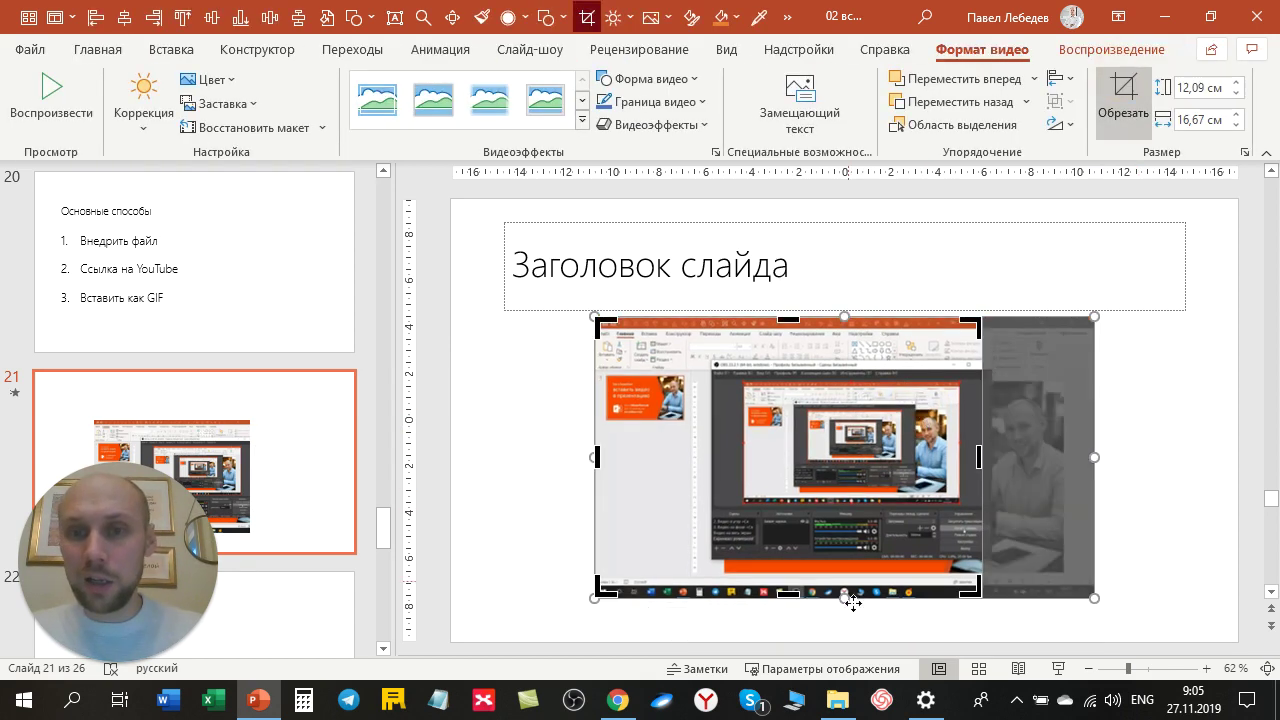
pyautogui.moveTo(787, 596); pyautogui.dragTo(787, 578)
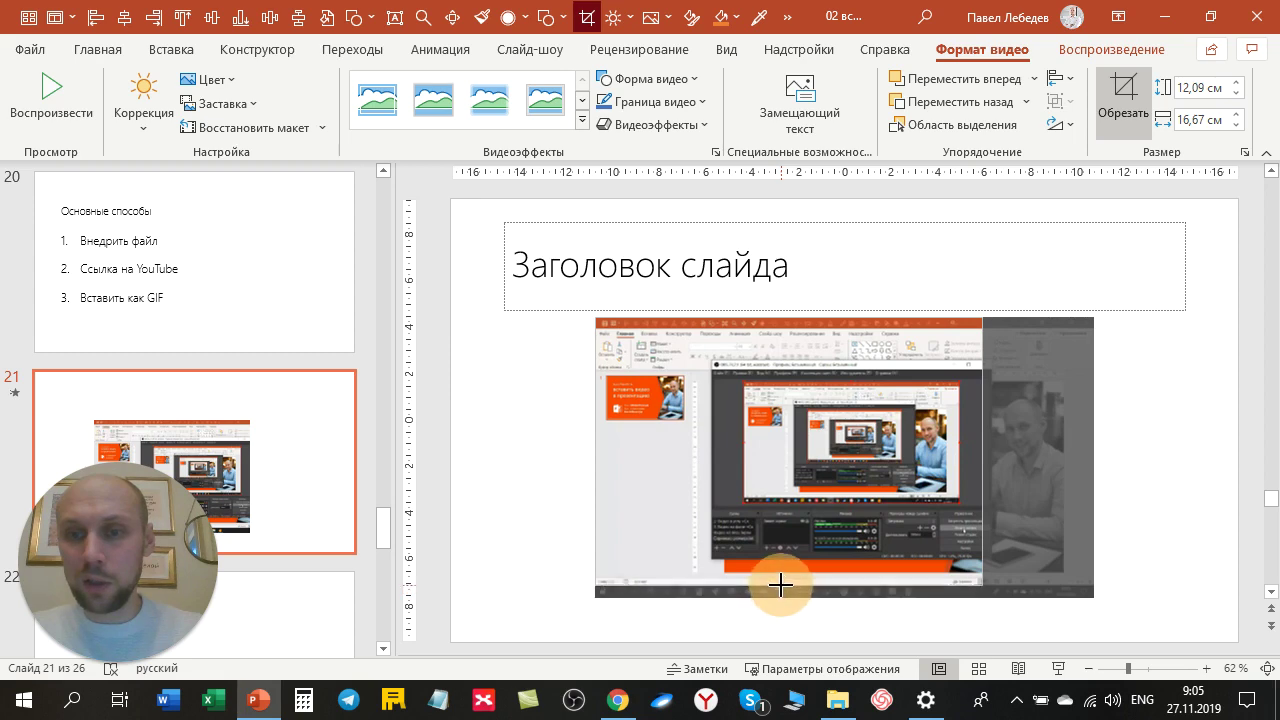
pyautogui.click(1131, 446)
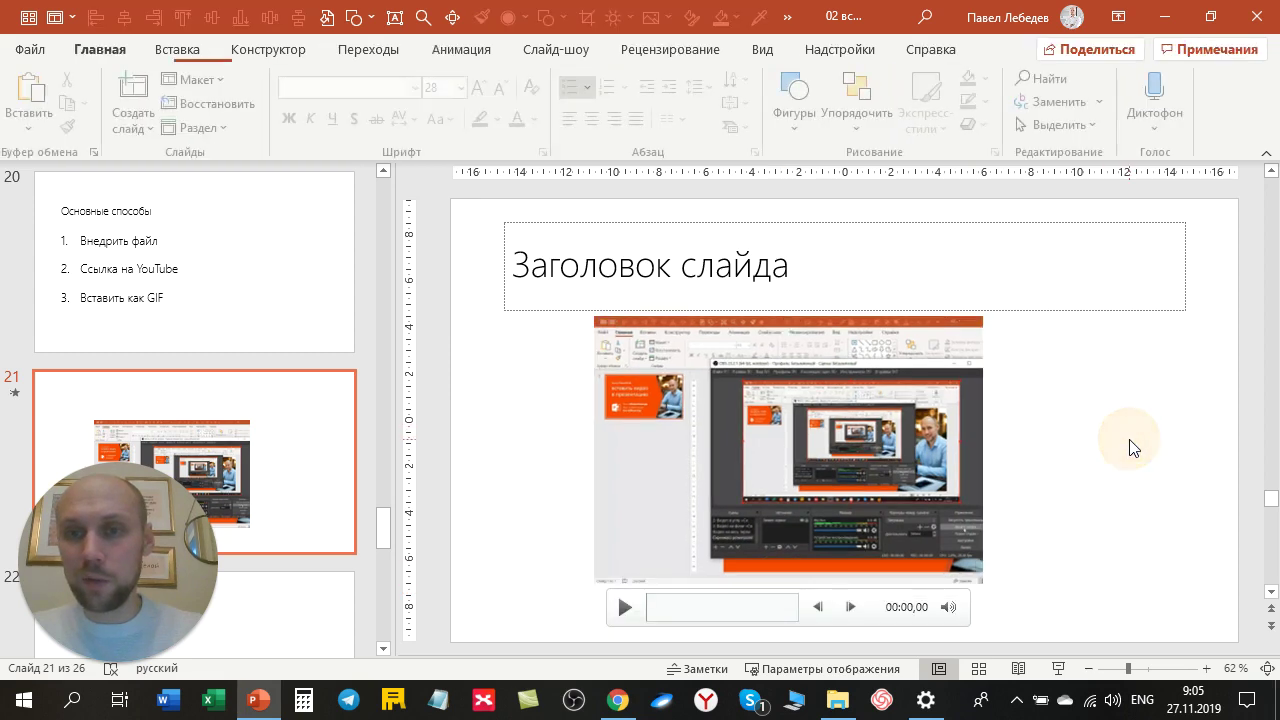
pyautogui.click(875, 424)
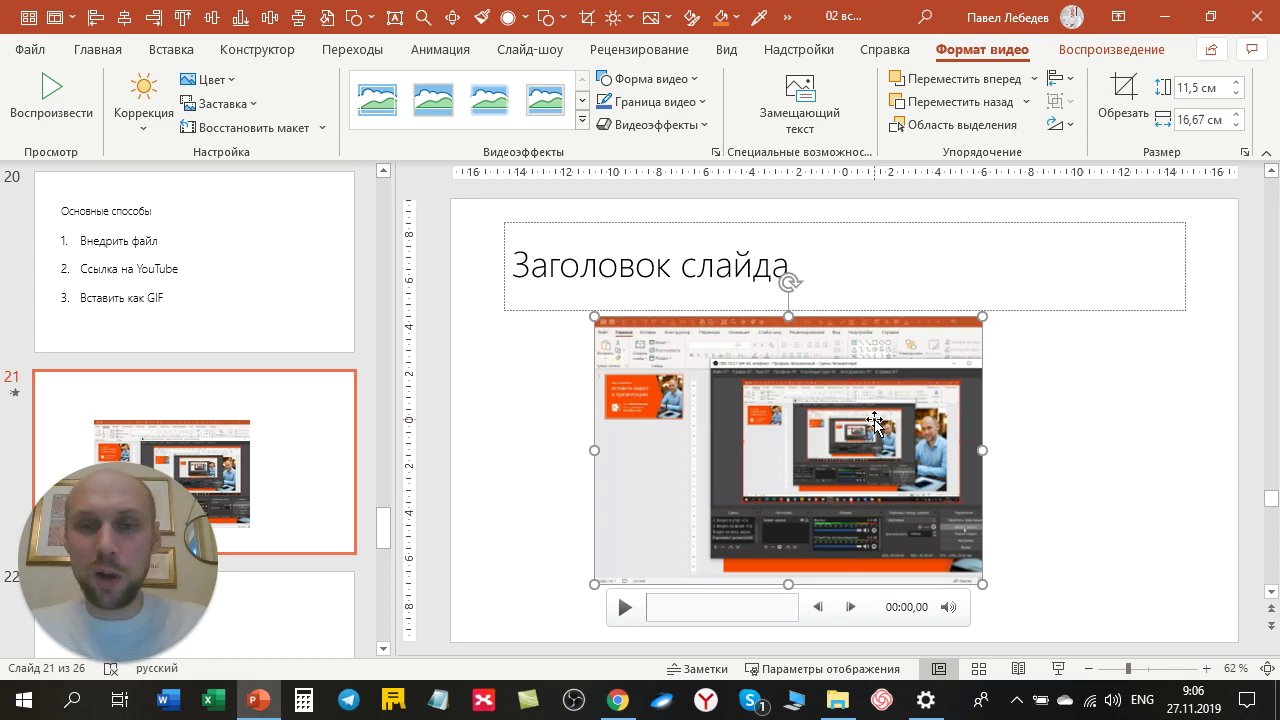
pyautogui.click(338, 470)
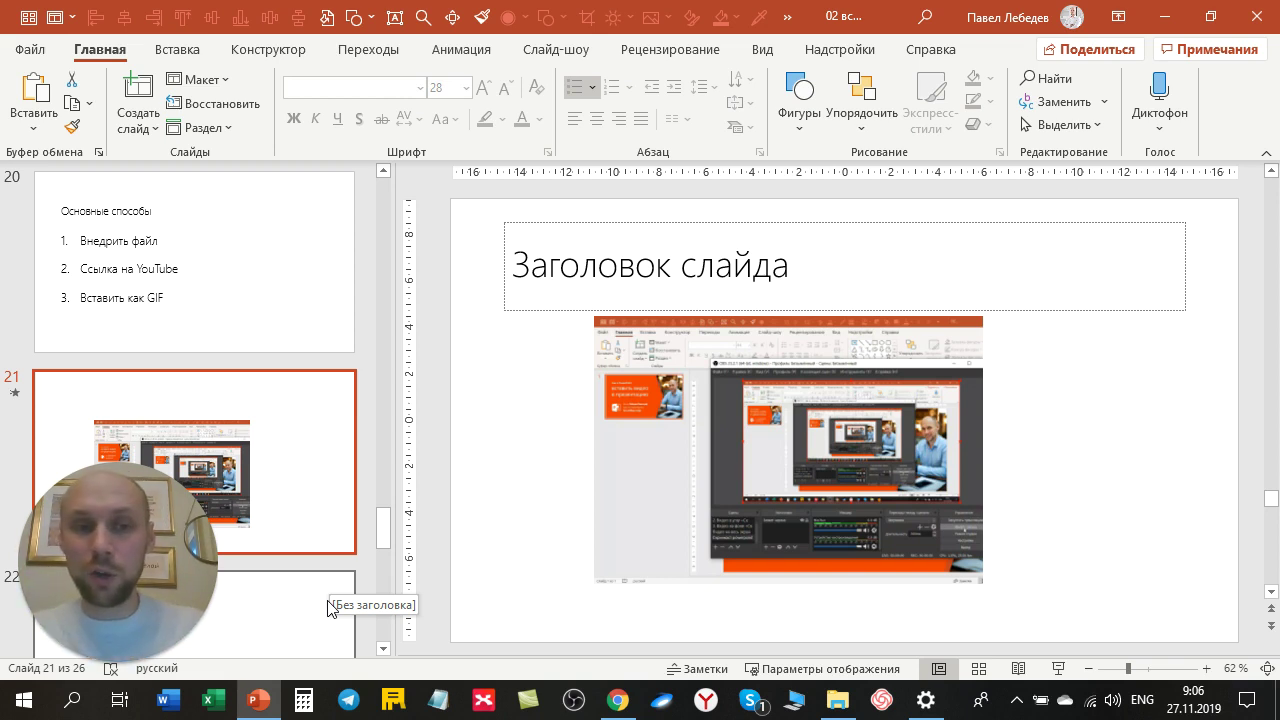
# - On slide 22, start Видео из Интернета, then switch to the YouTube channel in Chrome
pyautogui.click(330, 608)
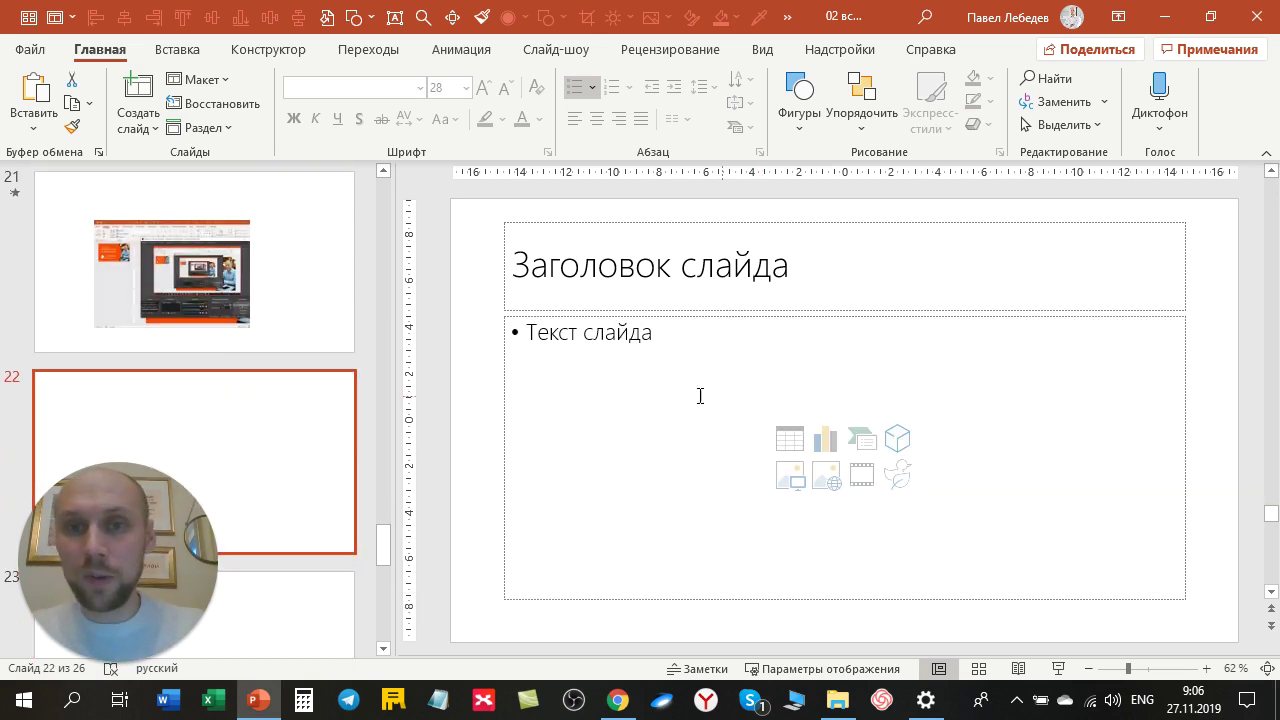
pyautogui.click(171, 60)
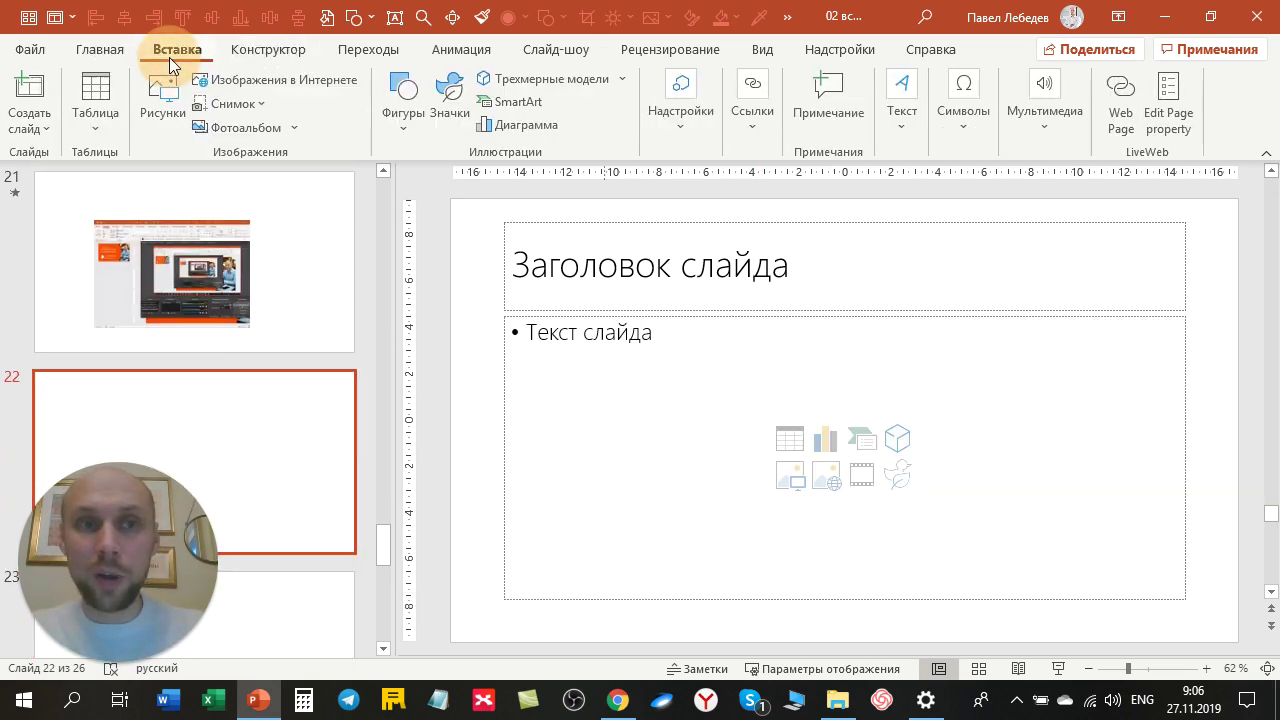
pyautogui.click(1064, 130)
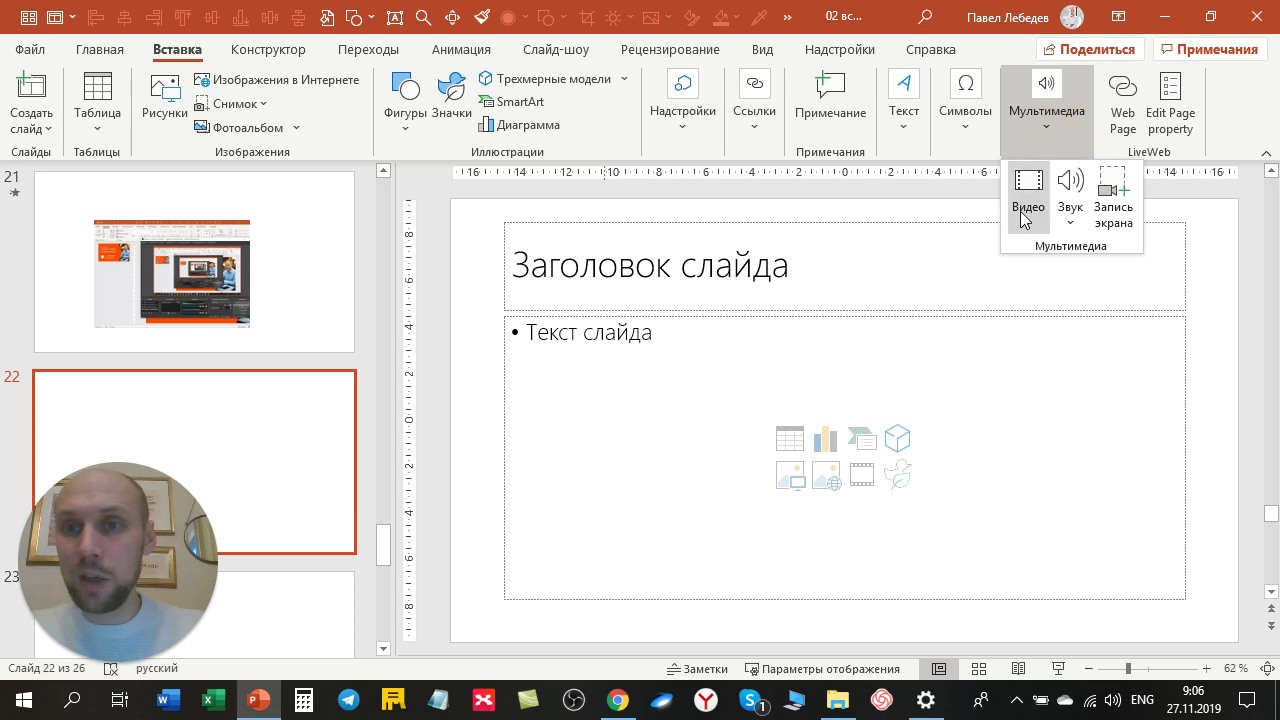
pyautogui.click(1023, 207)
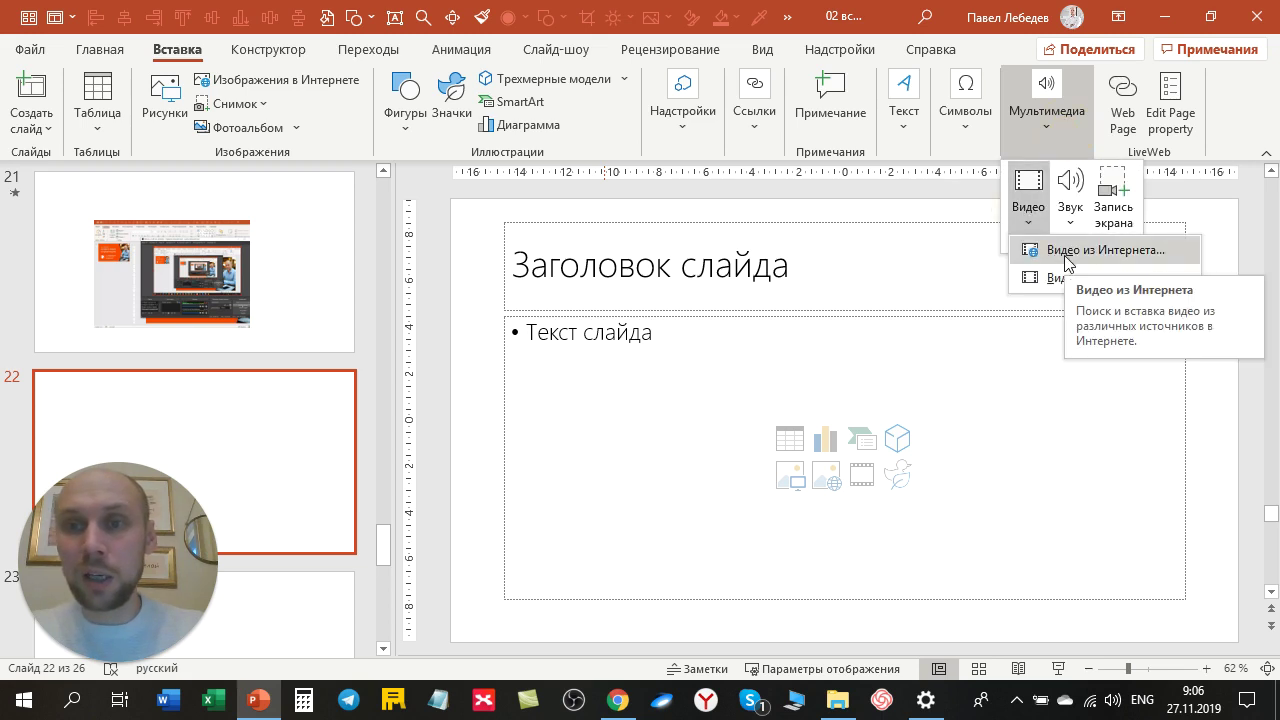
pyautogui.click(1066, 252)
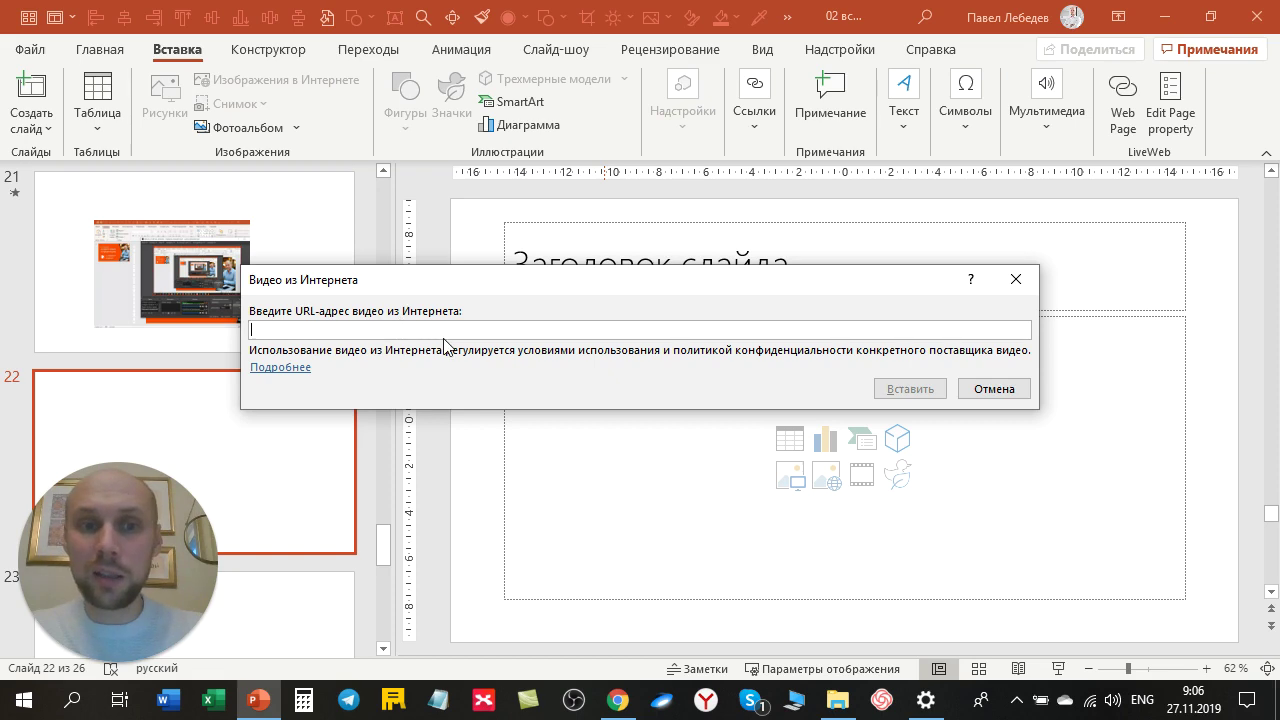
pyautogui.hotkey('alt', 'Tab')
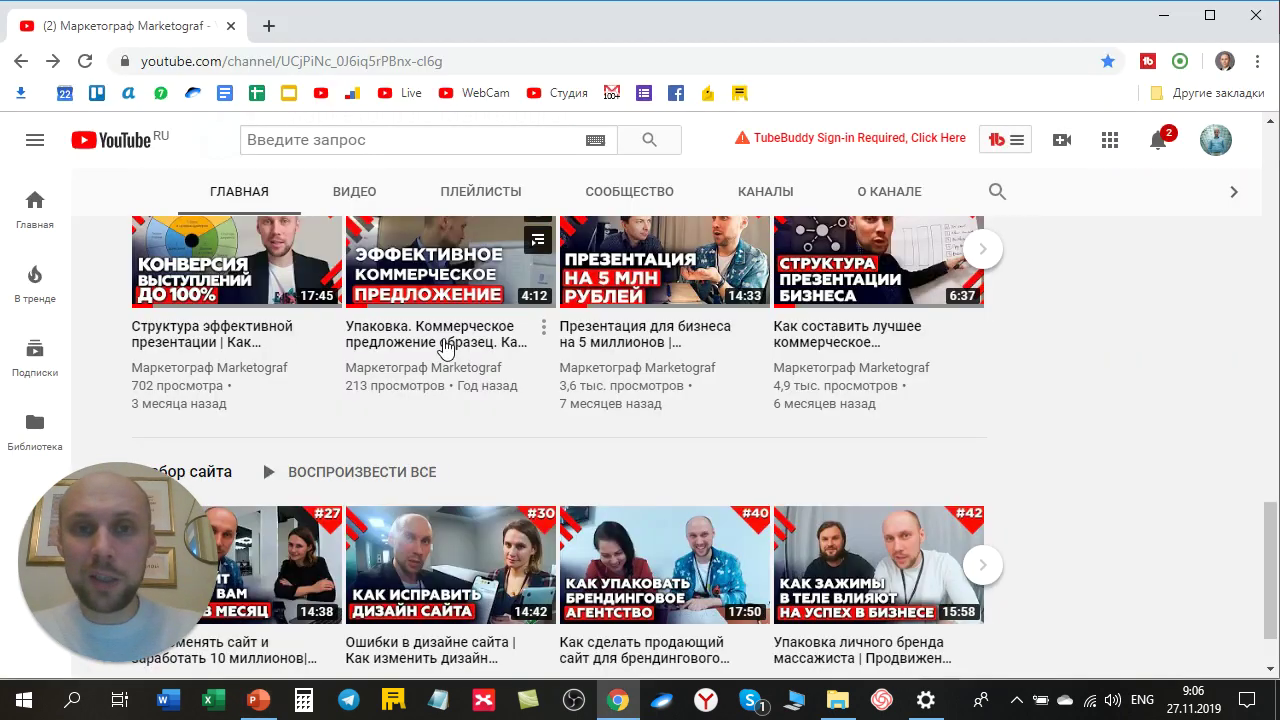
# - Copy the link to the channel's 'Структура эффективной презентации' video
pyautogui.scroll(5, 340, 345)
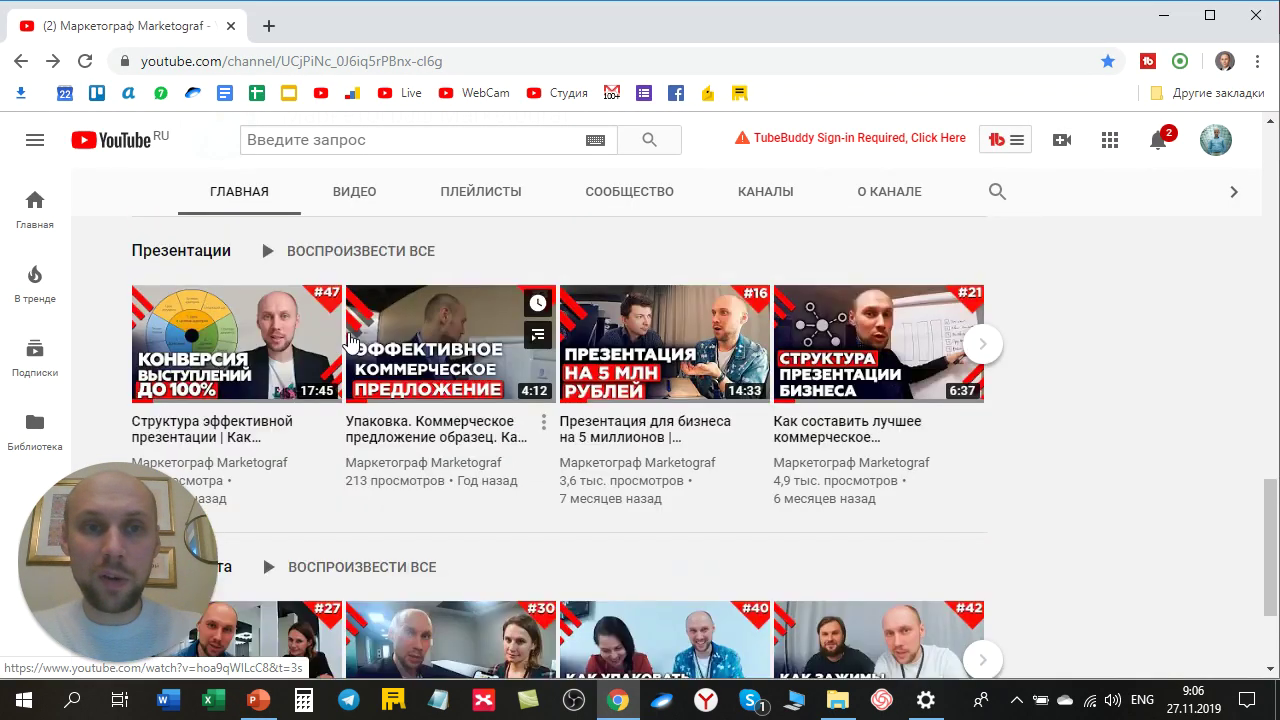
pyautogui.scroll(5, 340, 345)
pyautogui.scroll(5, 350, 343)
pyautogui.scroll(-1, 350, 343)
pyautogui.scroll(-2, 345, 338)
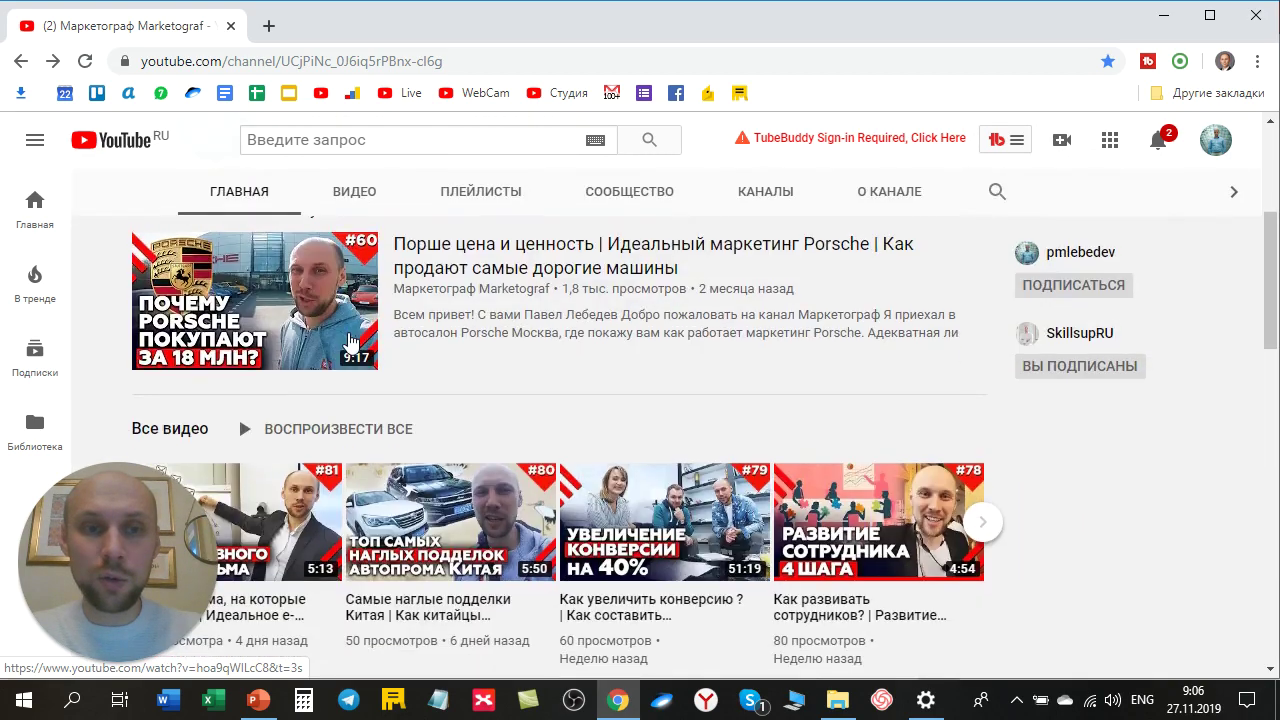
pyautogui.scroll(-3, 345, 338)
pyautogui.scroll(-3, 350, 341)
pyautogui.scroll(-2, 350, 341)
pyautogui.scroll(-2, 350, 341)
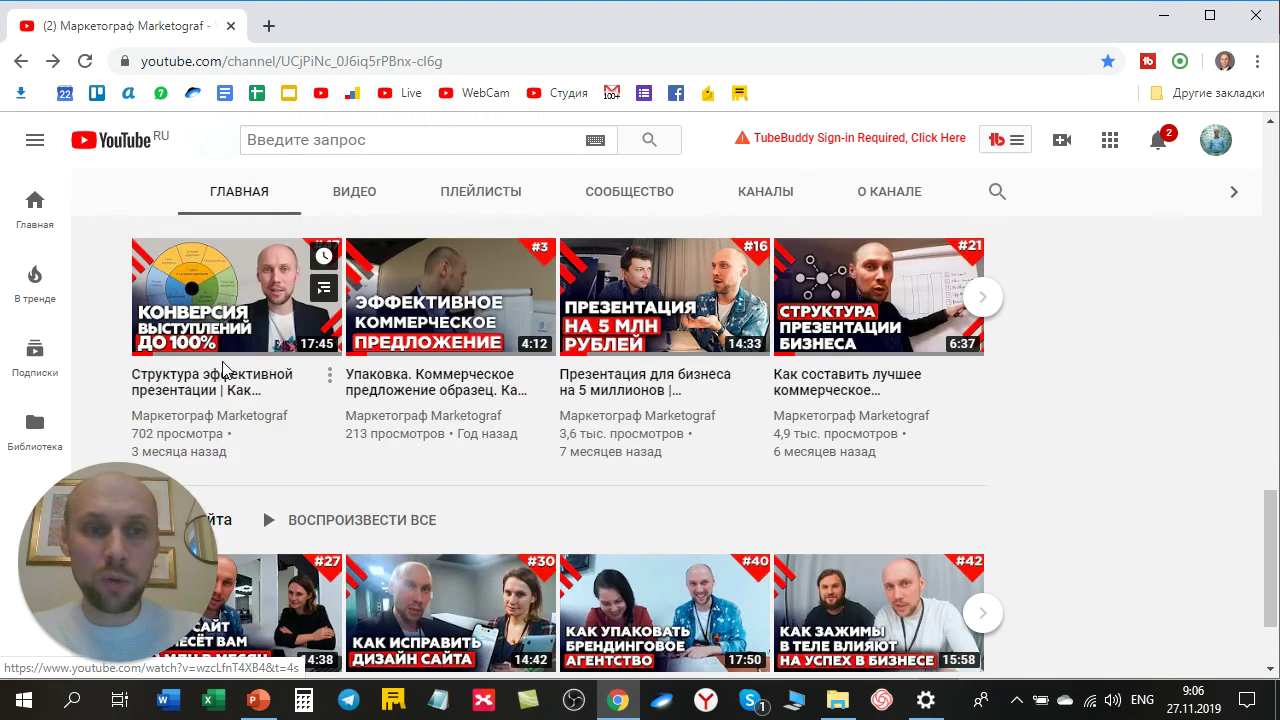
pyautogui.rightClick(228, 380)
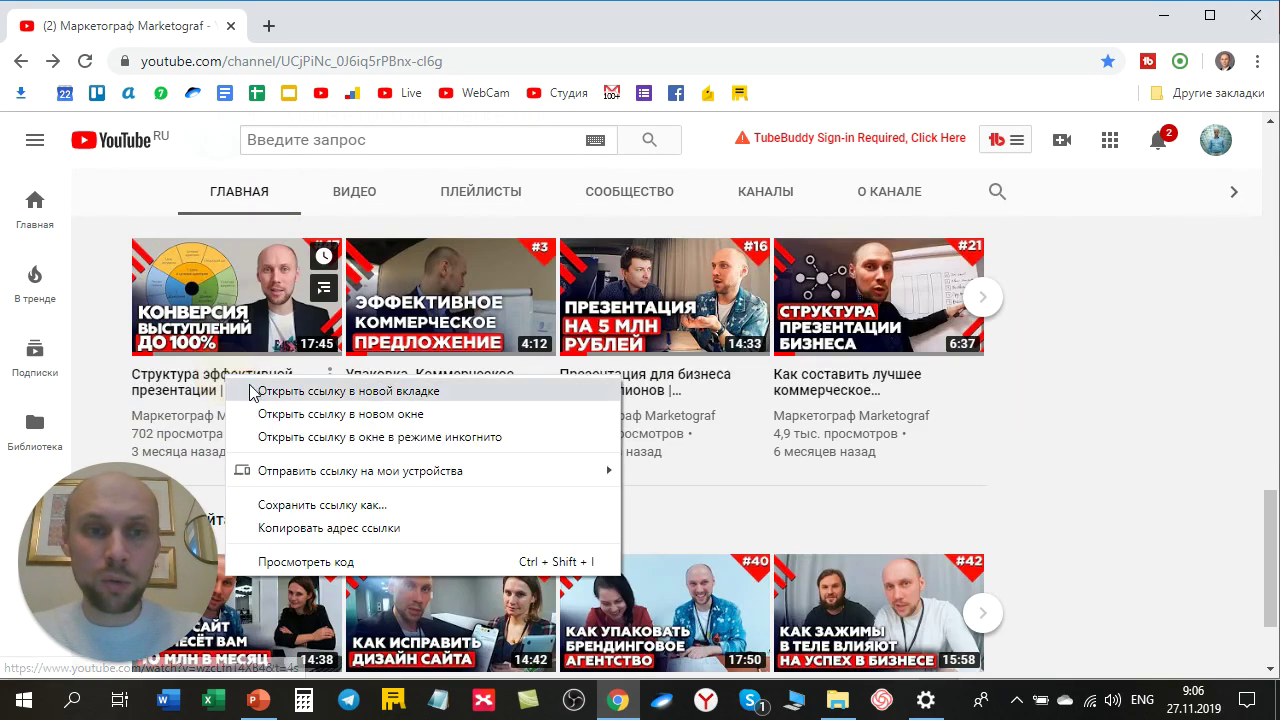
pyautogui.click(350, 528)
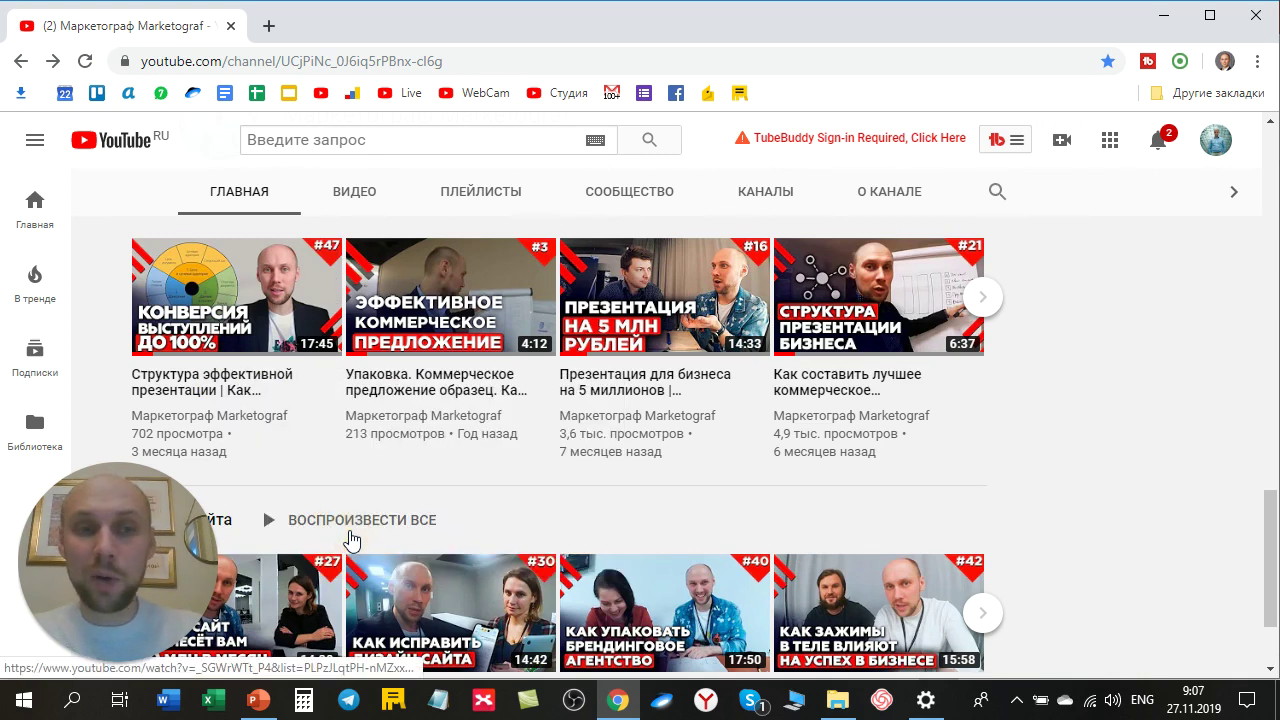
# - Open the video's watch page, copy its web address, and return to PowerPoint
pyautogui.hotkey('alt', 'Tab')
pyautogui.click(241, 404)
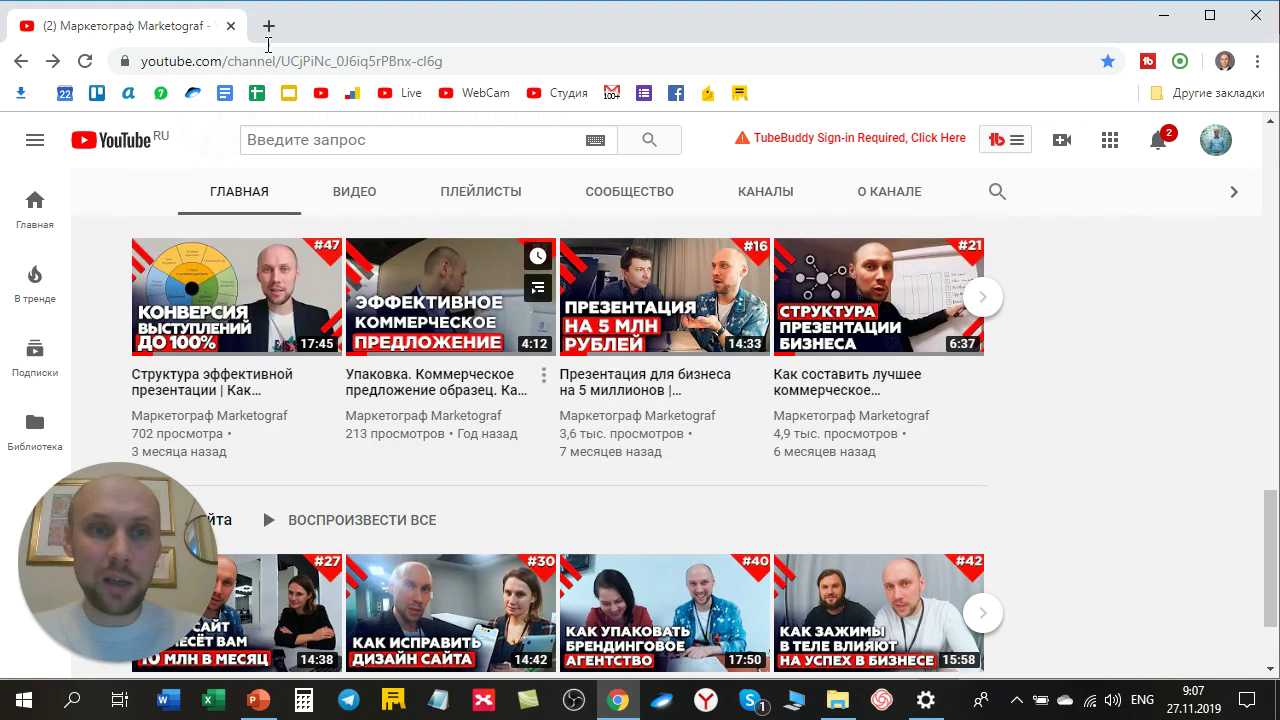
pyautogui.click(241, 404)
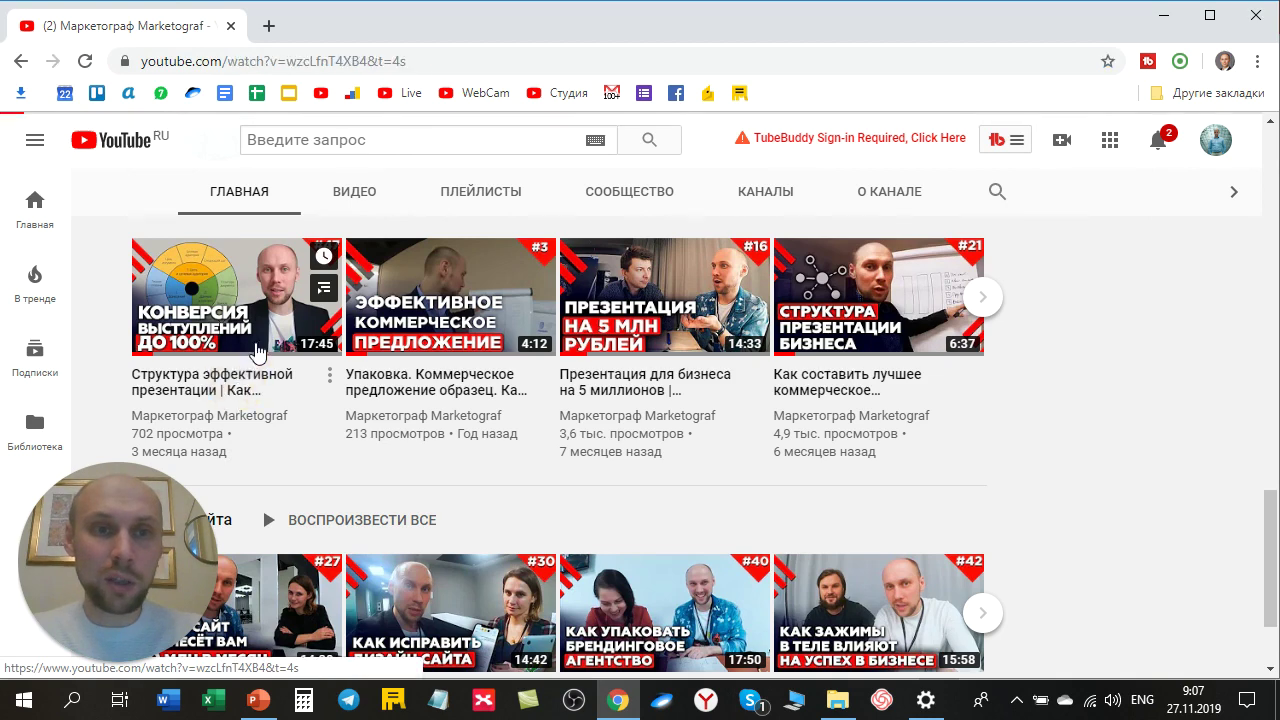
pyautogui.click(425, 62)
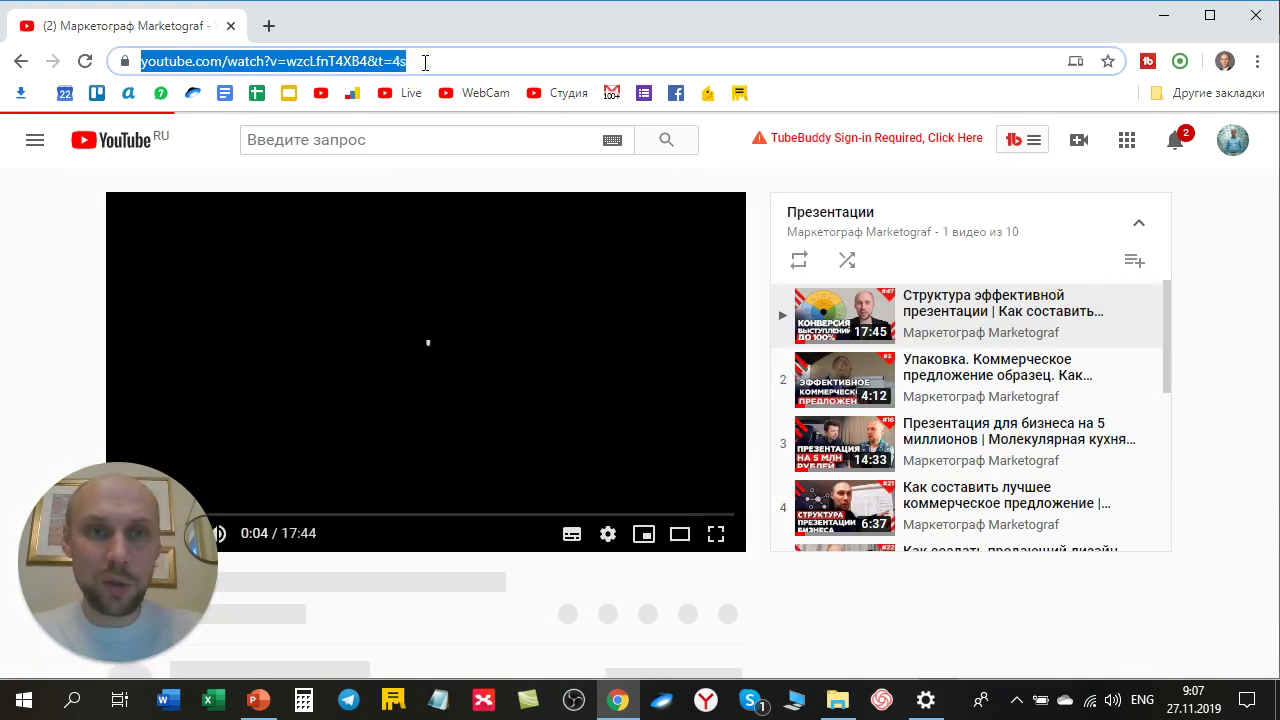
pyautogui.hotkey('alt', 'Tab')
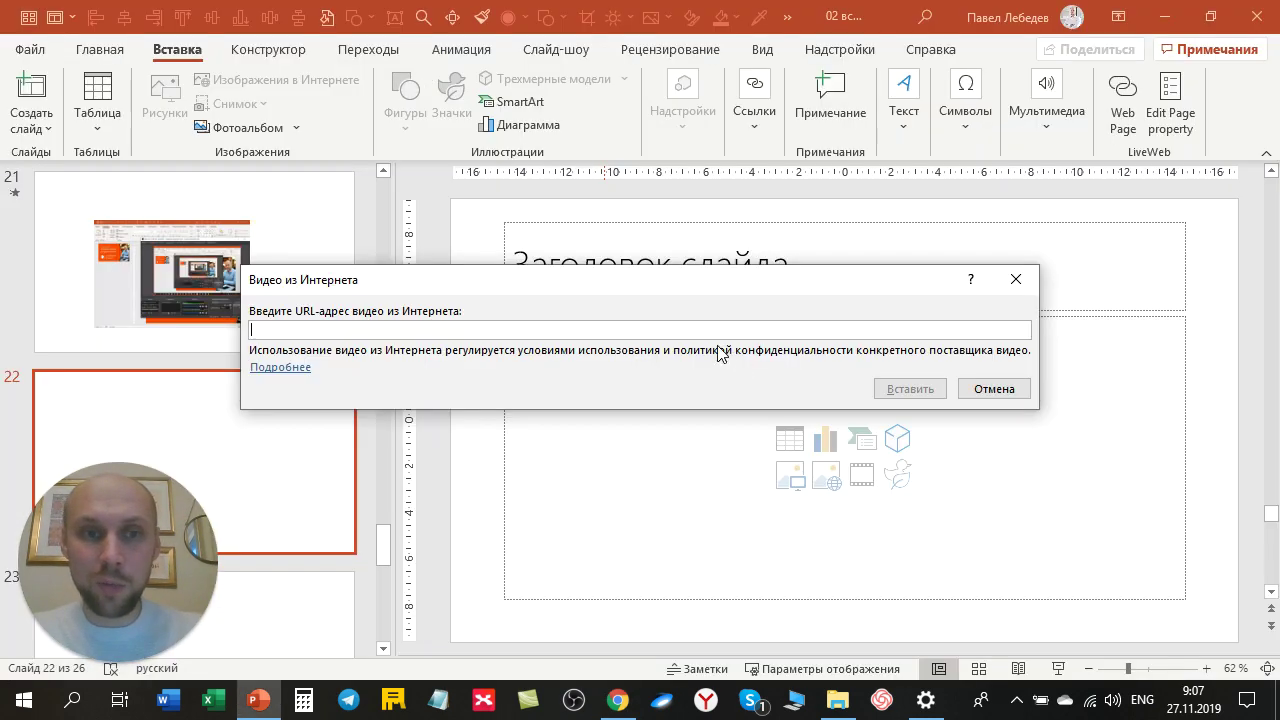
# - Paste the YouTube address and insert 'Структура эффективной презентации' on slide 22
pyautogui.write('https://www.youtube.com/watch?v=wzcLfnT4XB4&t=4s')
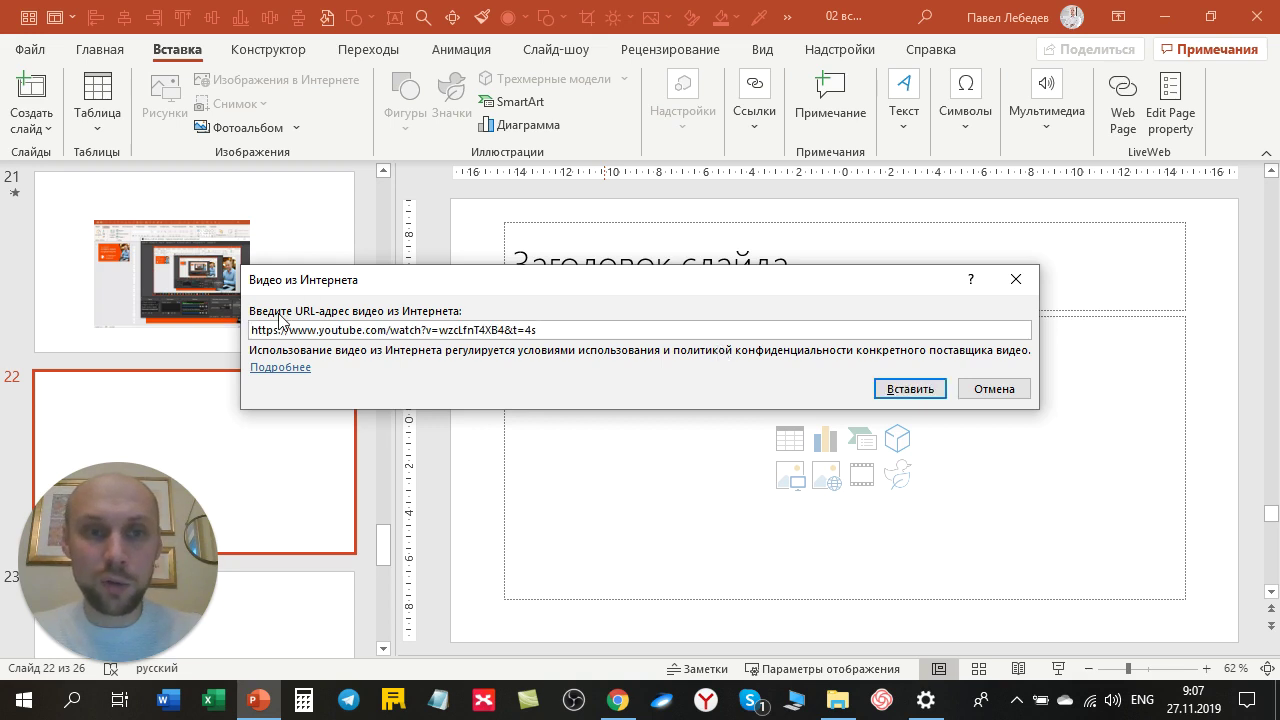
pyautogui.click(890, 388)
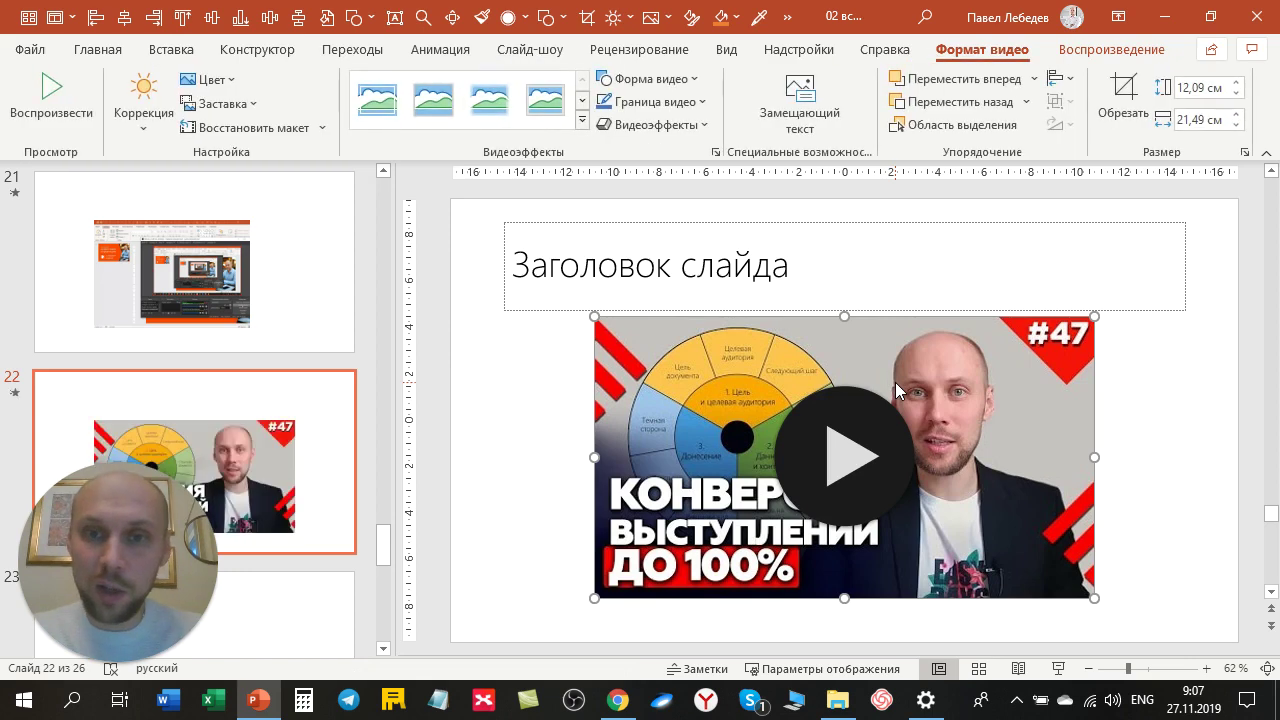
pyautogui.click(843, 473)
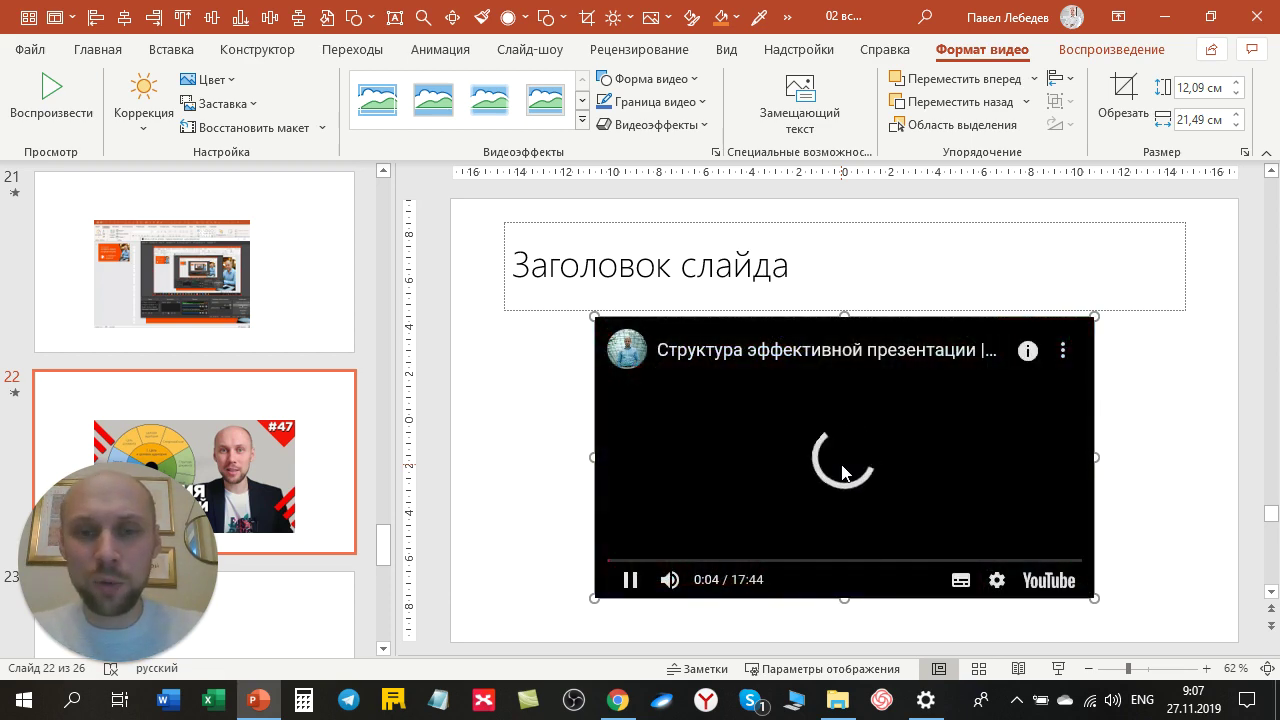
pyautogui.click(629, 580)
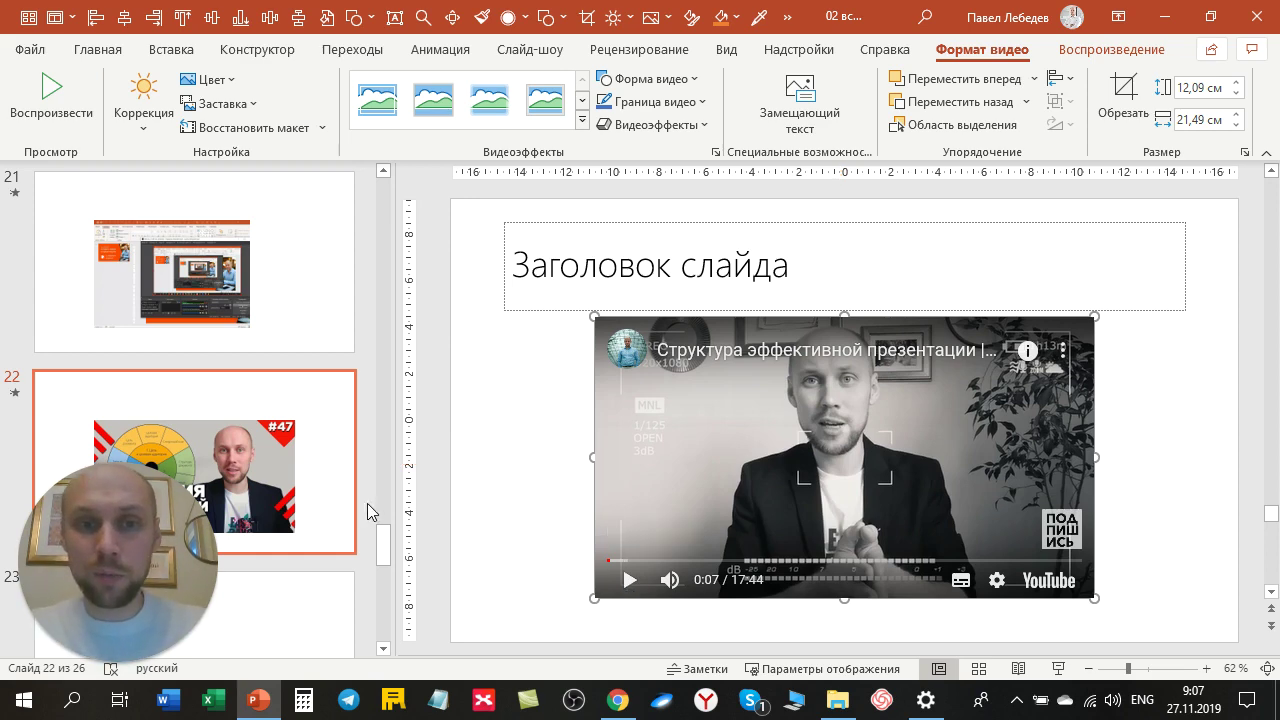
pyautogui.click(345, 478)
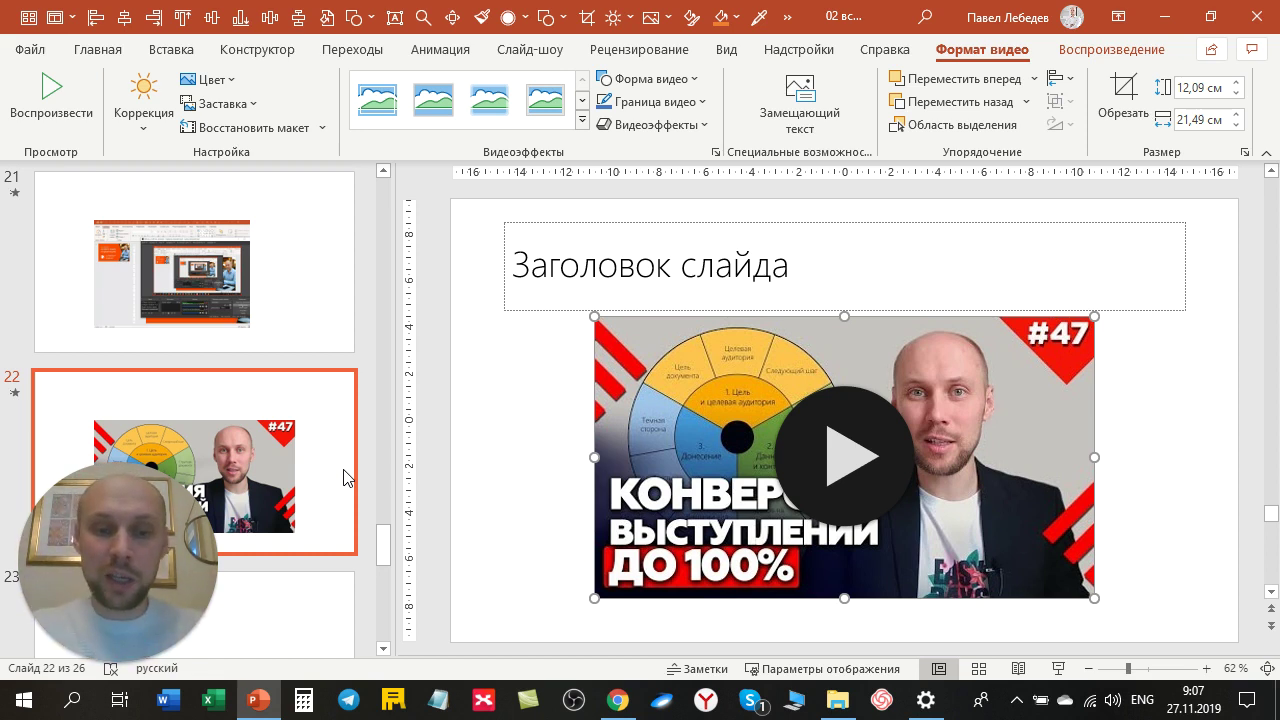
pyautogui.hotkey('shift', 'F5')
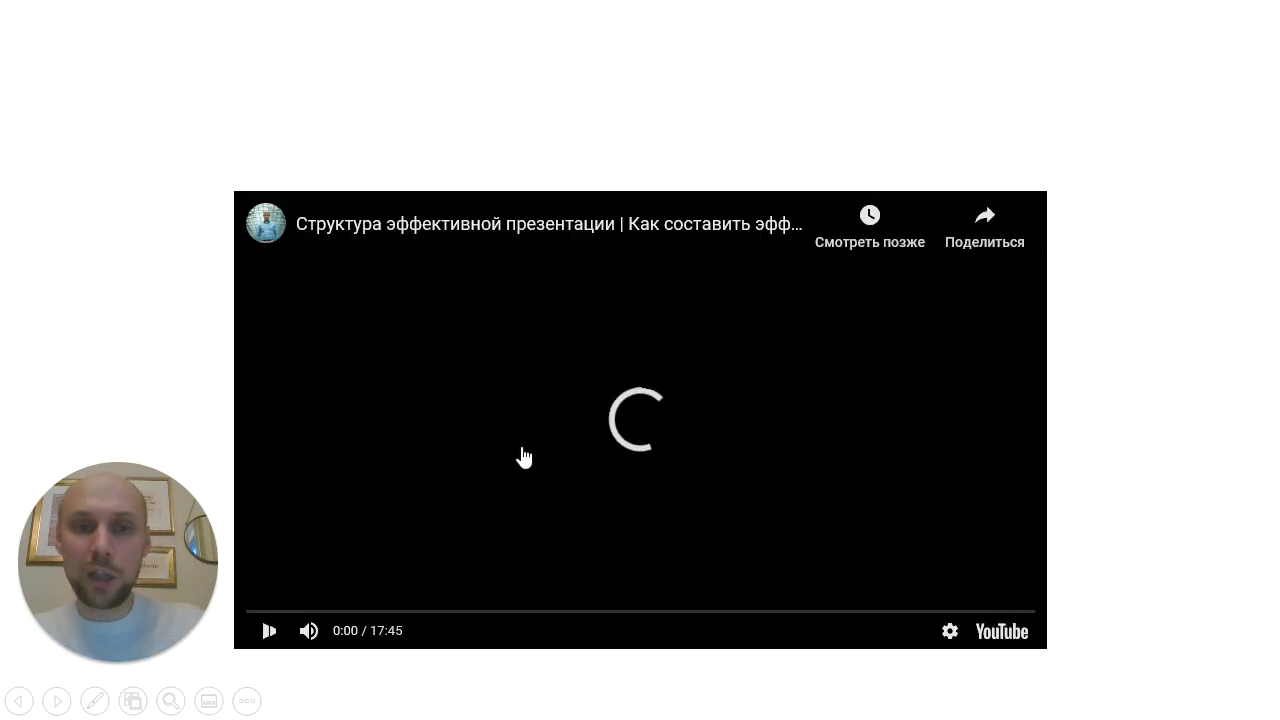
pyautogui.press('Escape')
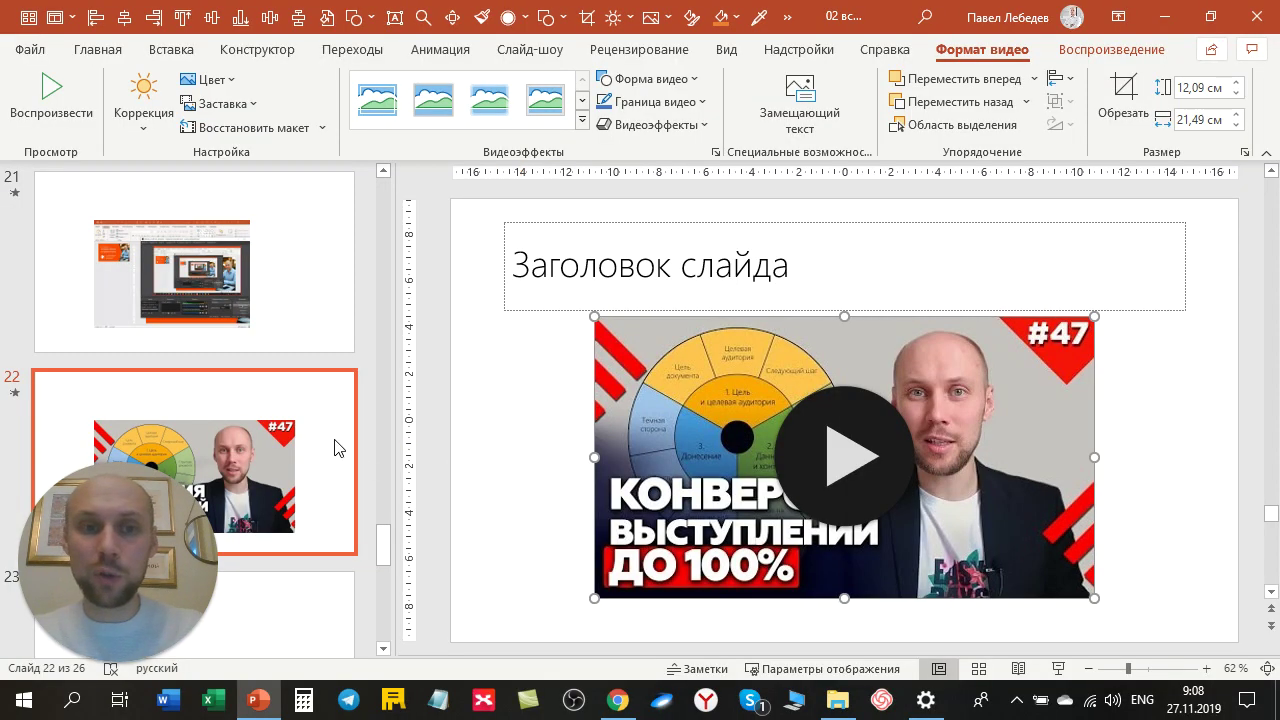
pyautogui.click(333, 437)
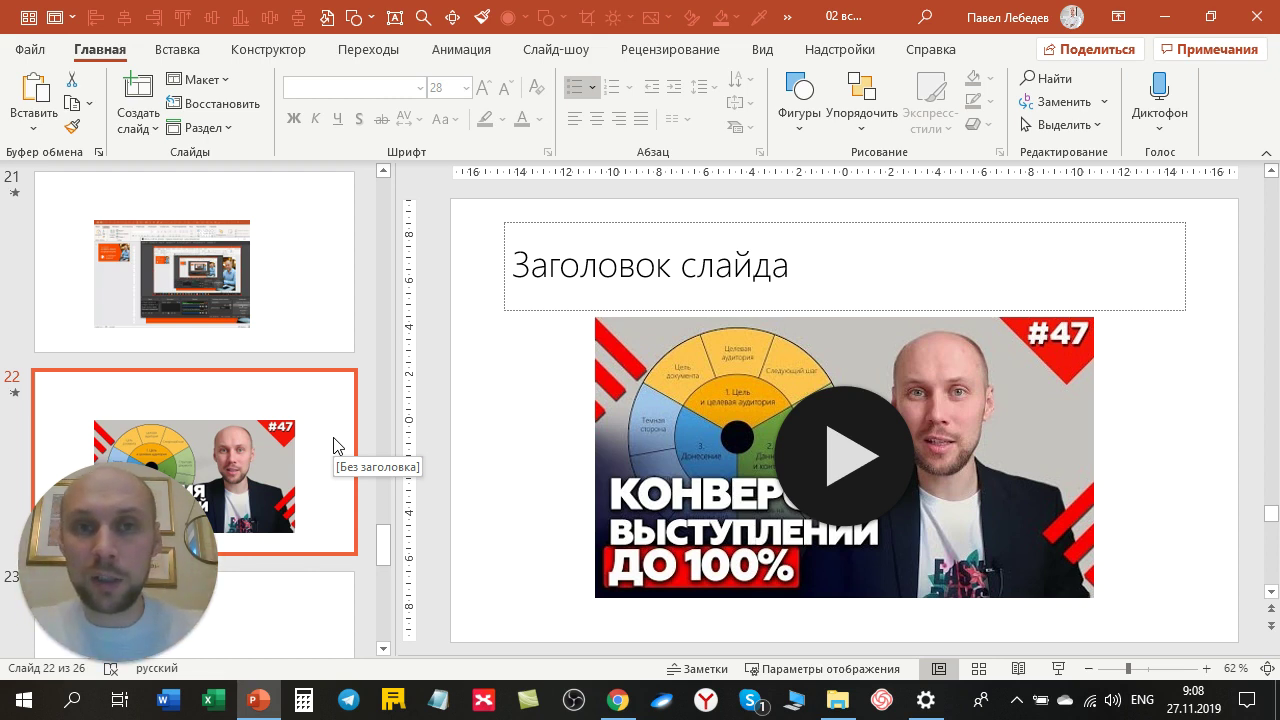
# - Select blank slide 23 and browse Рабочий стол via Вставка > Рисунки
pyautogui.scroll(-2, 333, 445)
pyautogui.click(333, 445)
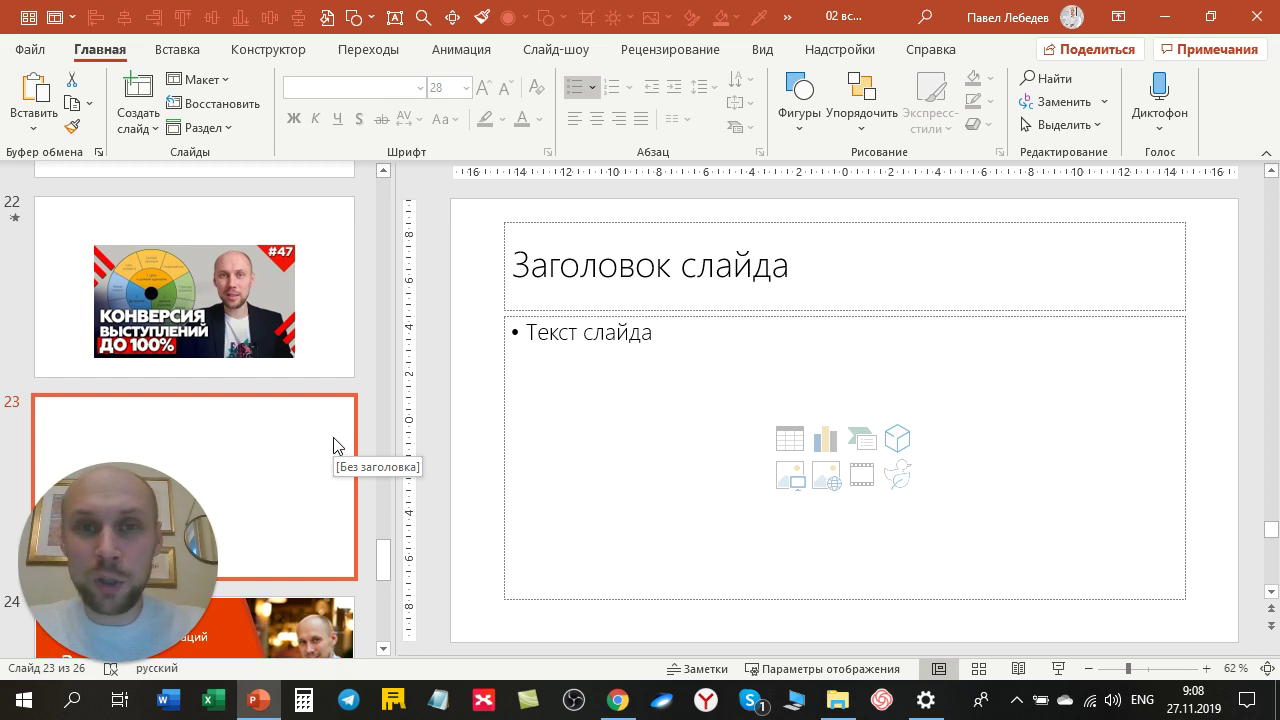
pyautogui.click(177, 49)
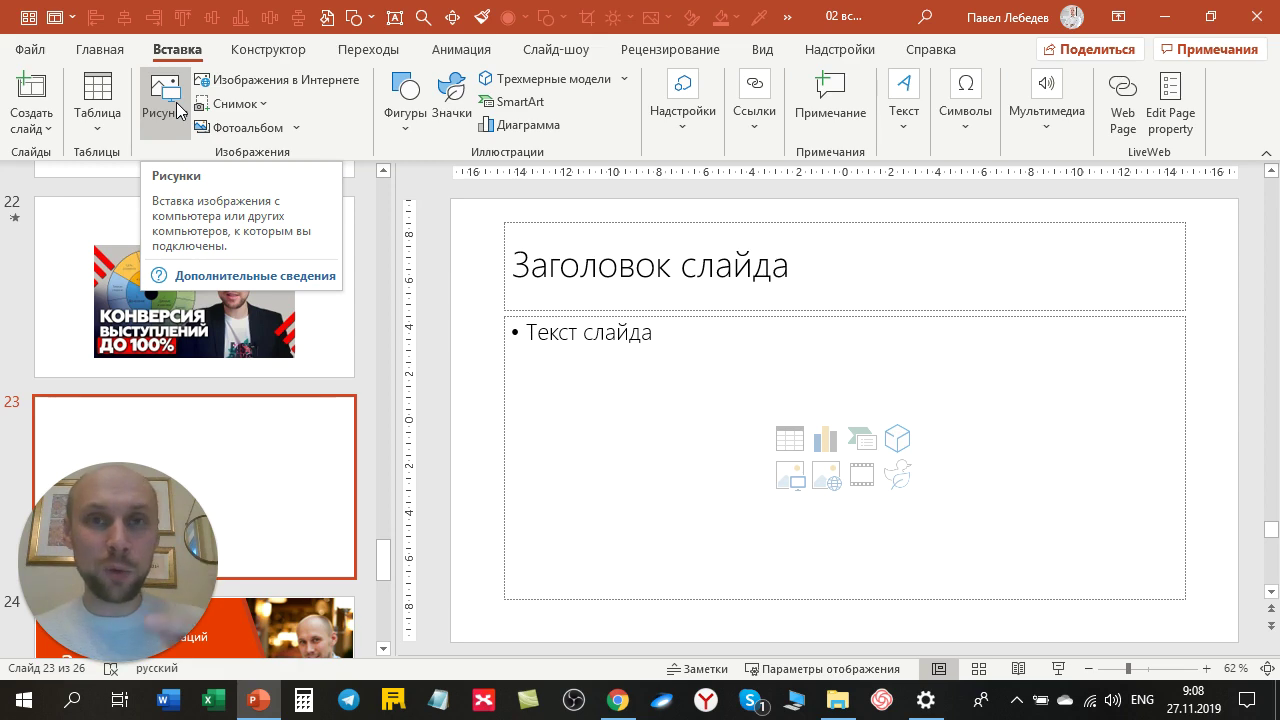
pyautogui.click(176, 104)
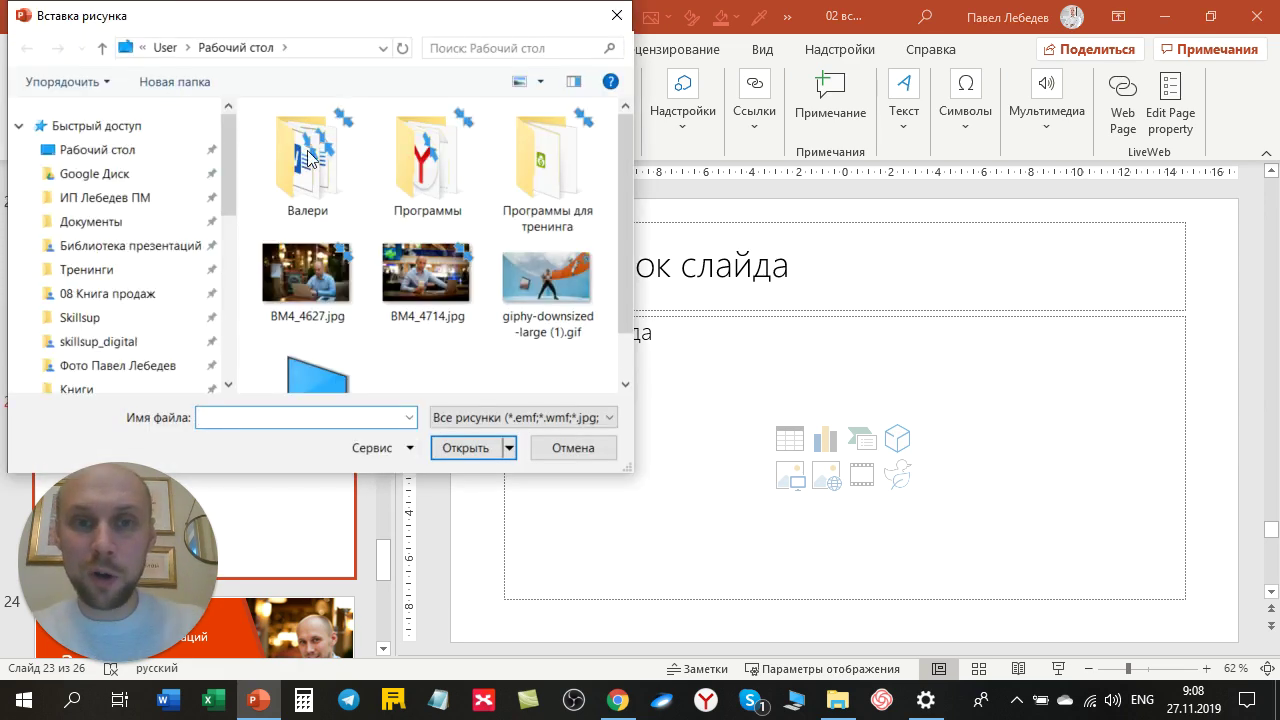
# - Insert giphy-downsized-large (1).gif and enlarge it to about 16,05 × 28,56 cm
pyautogui.click(548, 285)
pyautogui.click(481, 449)
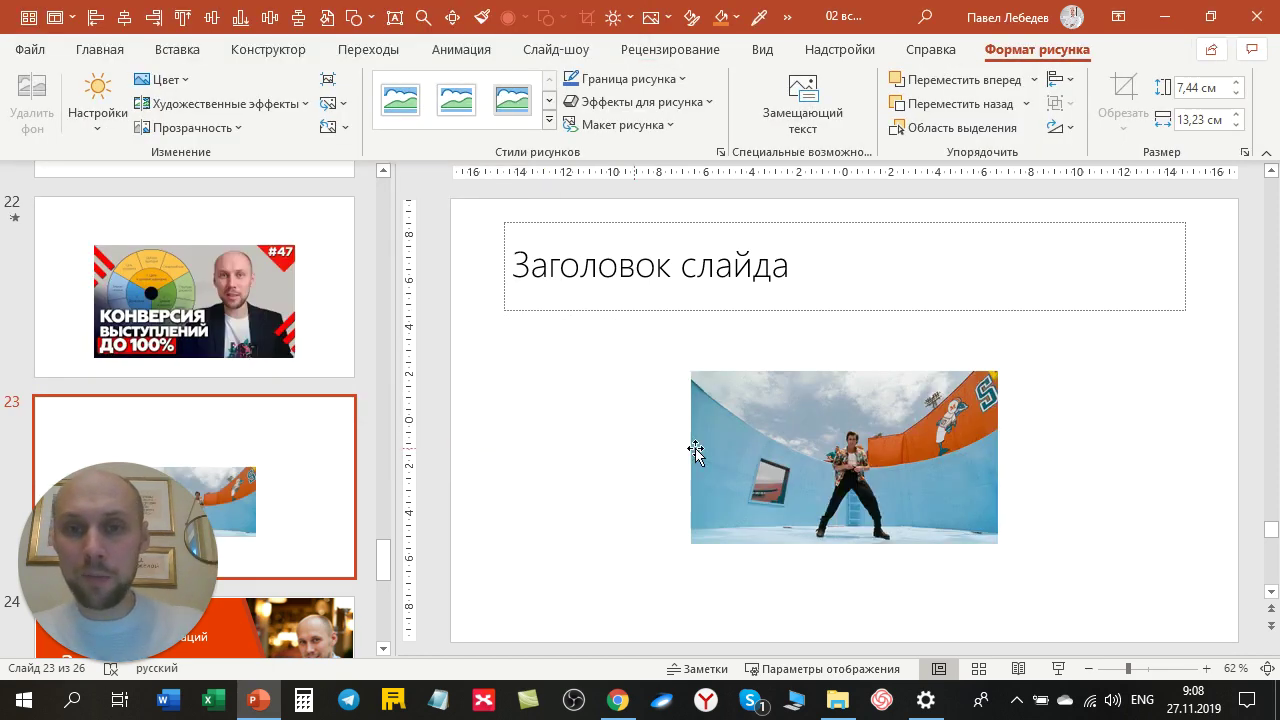
pyautogui.click(715, 448)
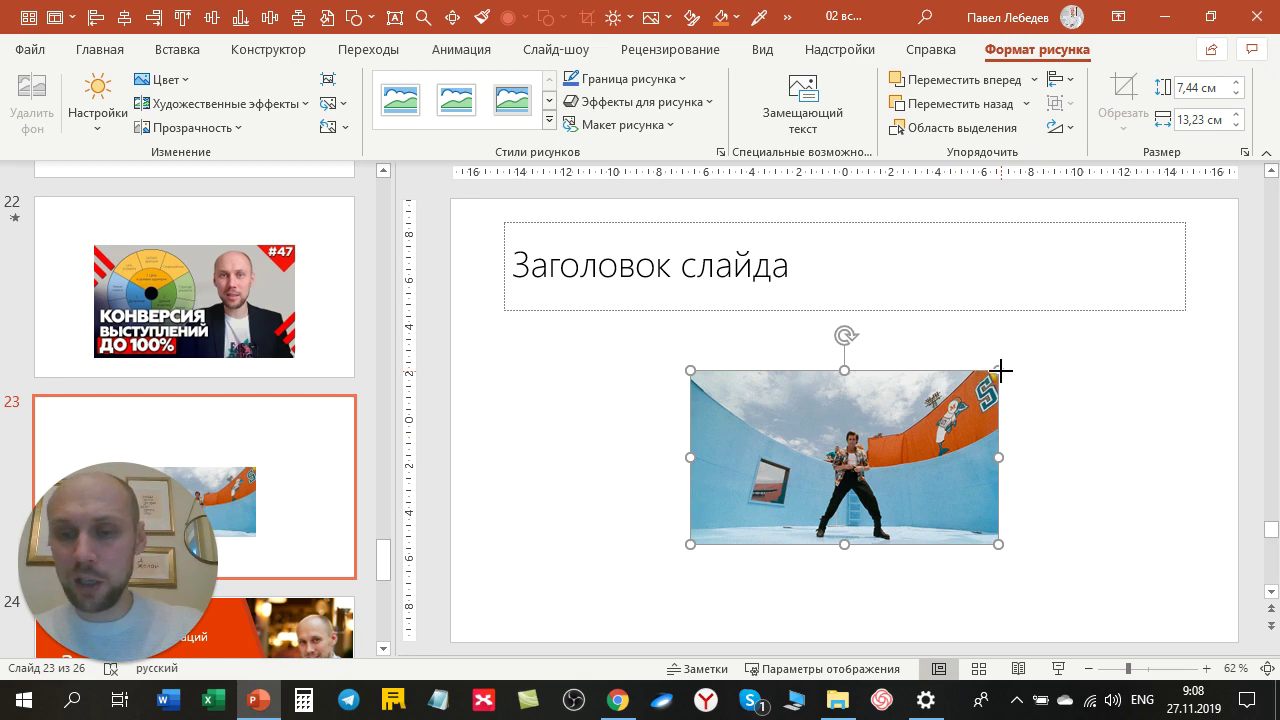
pyautogui.moveTo(1001, 368); pyautogui.dragTo(1175, 282)
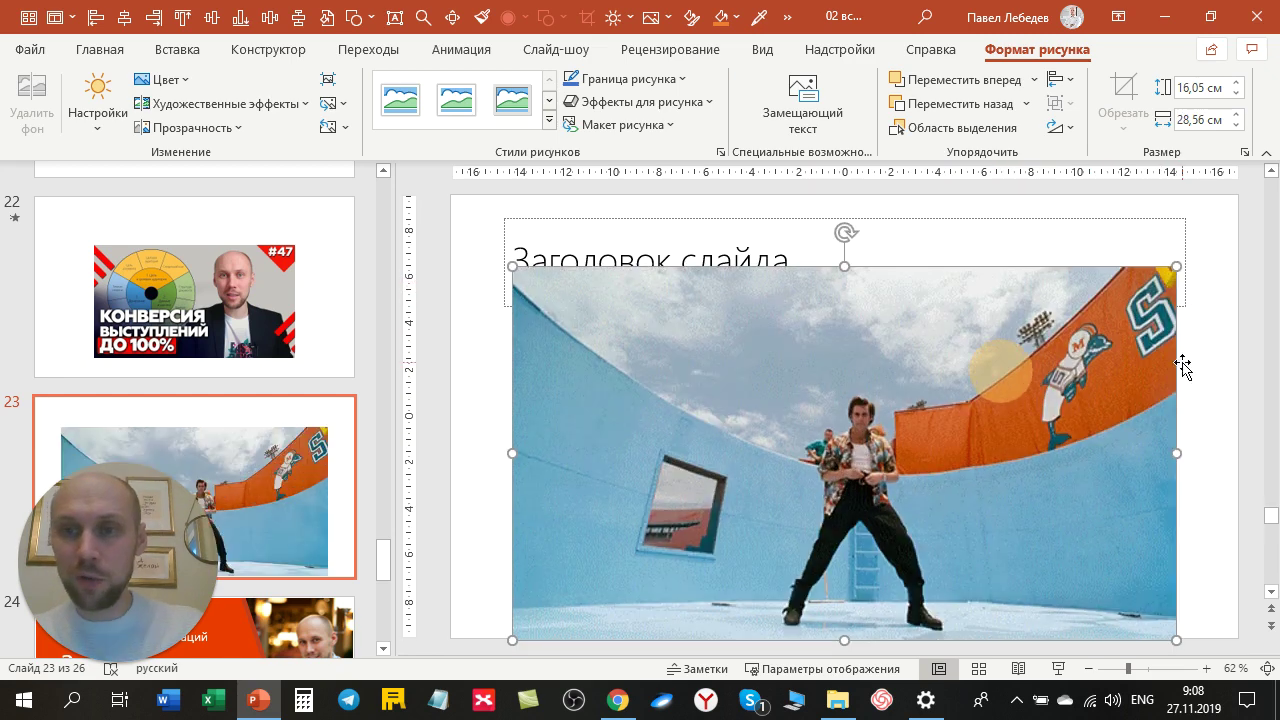
pyautogui.click(1203, 370)
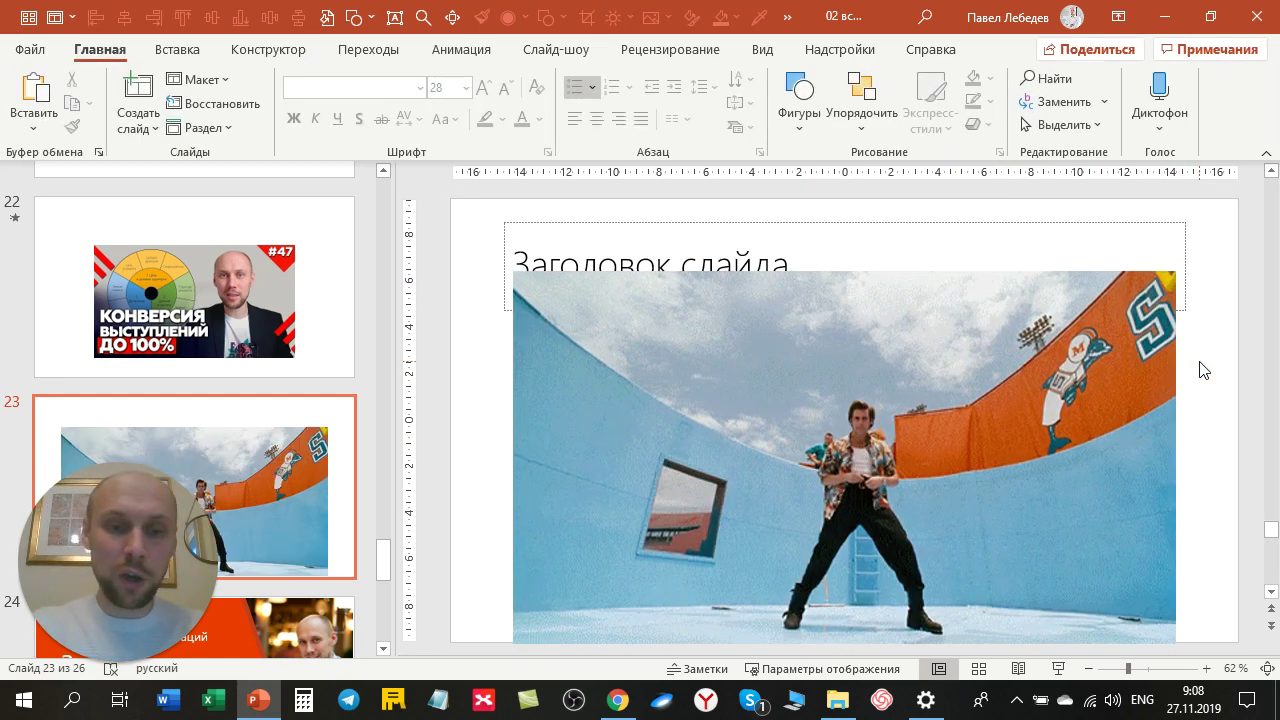
pyautogui.hotkey('shift', 'F5')
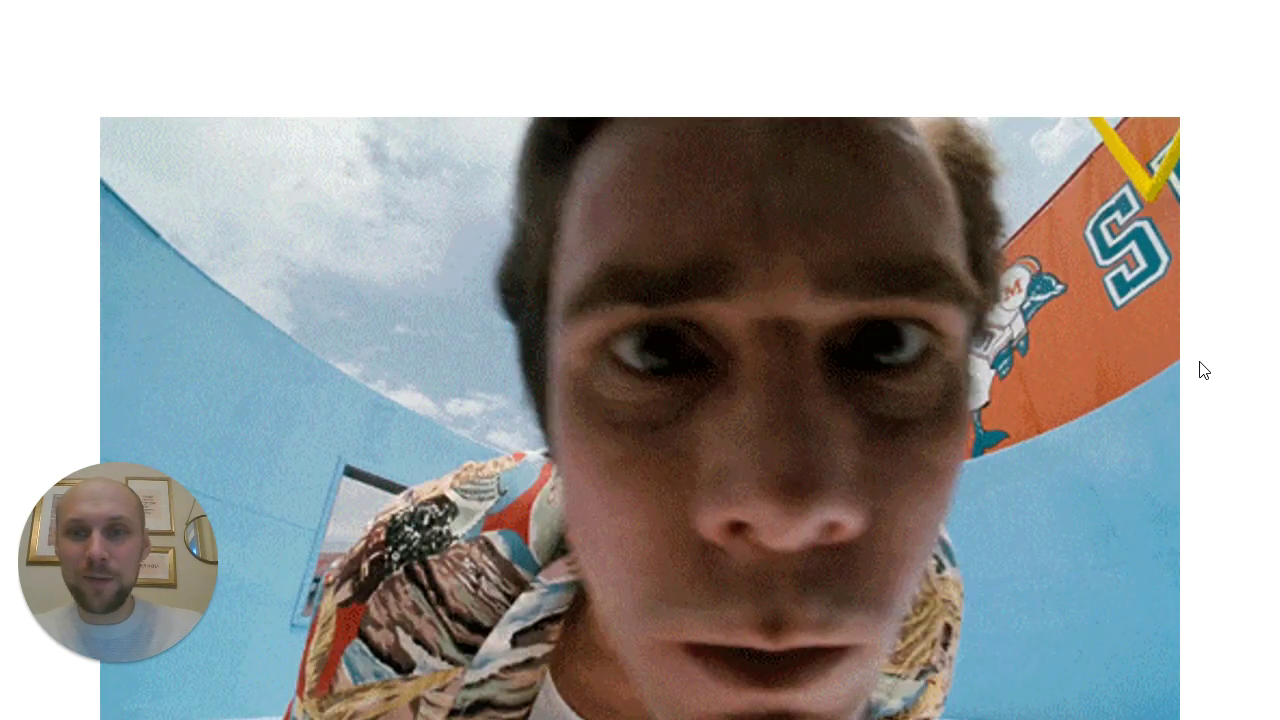
pyautogui.press('Escape')
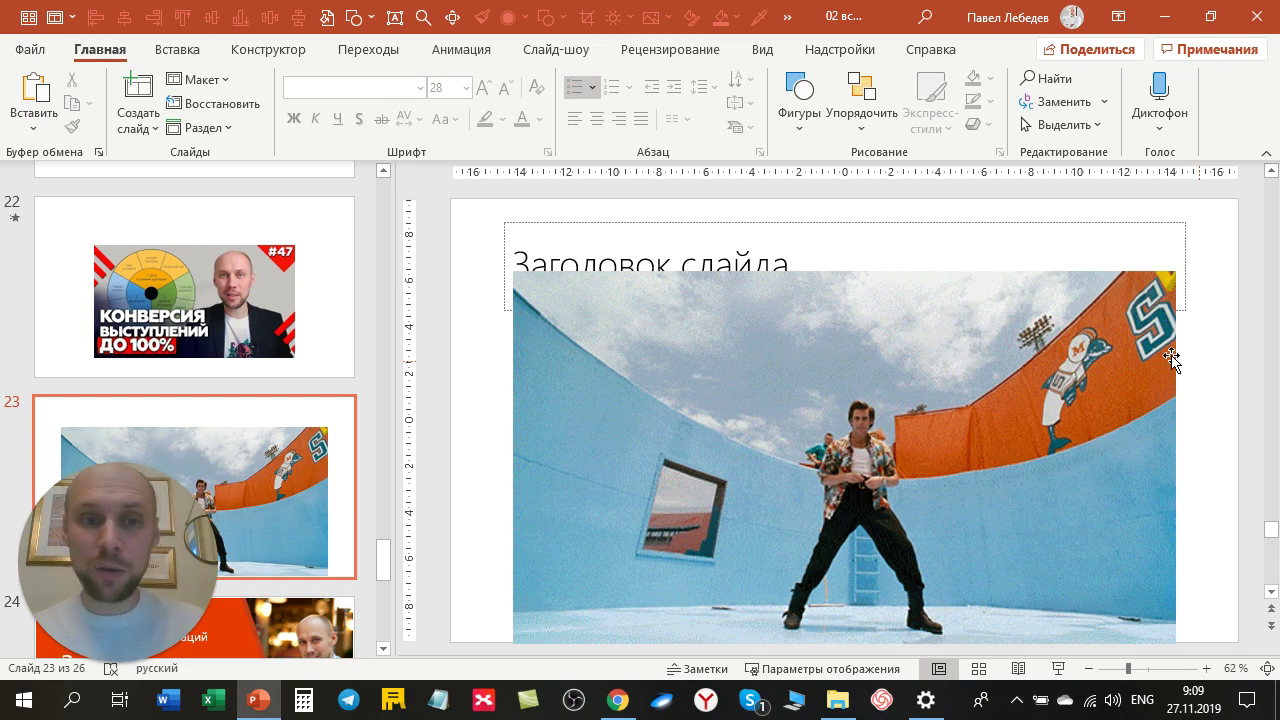
# - Show slide 24, the course promo reading 'Запишись: kurs.skillsup.ru/go'
pyautogui.click(278, 624)
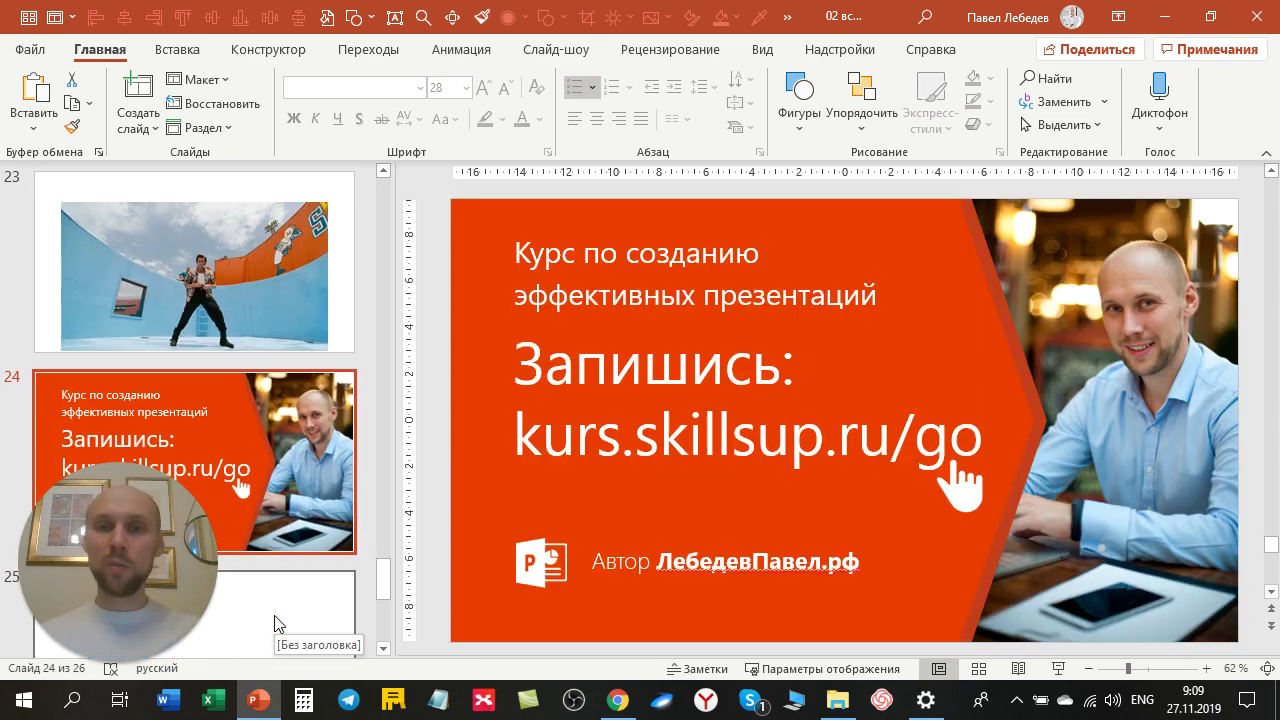